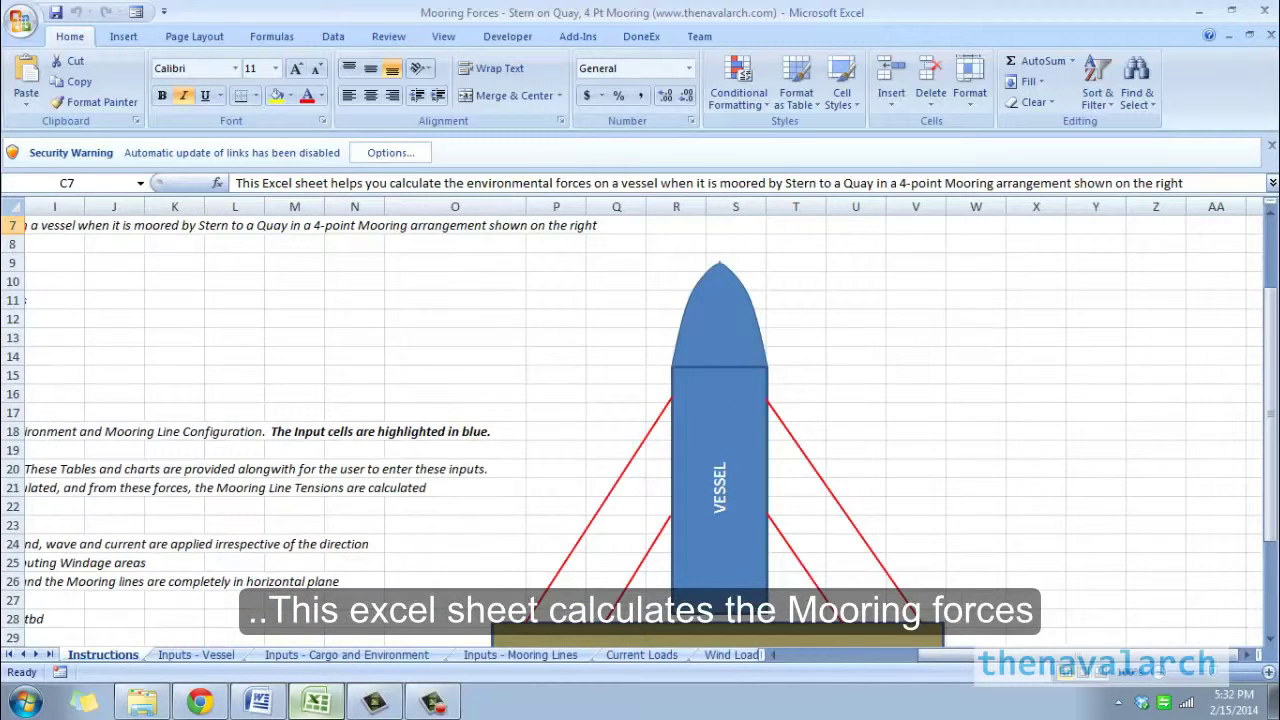
# - Review the Instructions sheet, covering the calculator's purpose, usage notes, assumptions and the 4-point stern mooring diagram
pyautogui.scroll(2, 640, 420)
pyautogui.hscroll(-4, 640, 420)
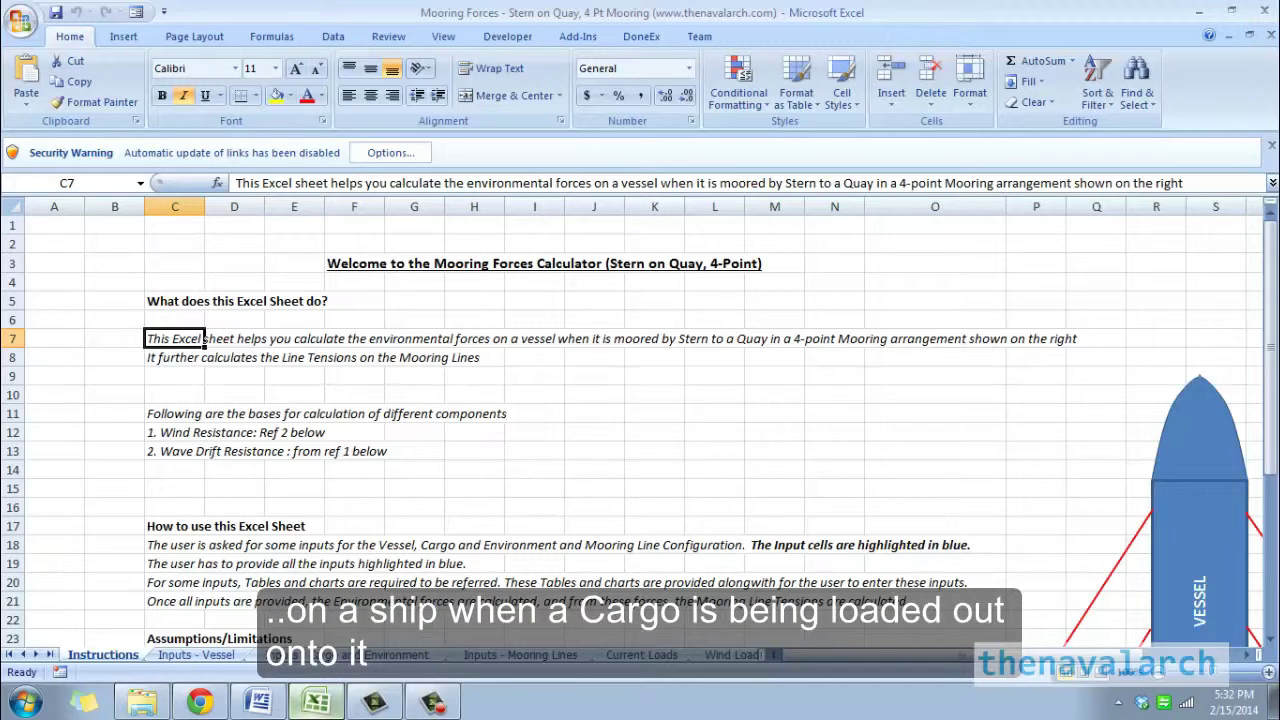
pyautogui.hscroll(4, 640, 420)
pyautogui.scroll(-3, 640, 420)
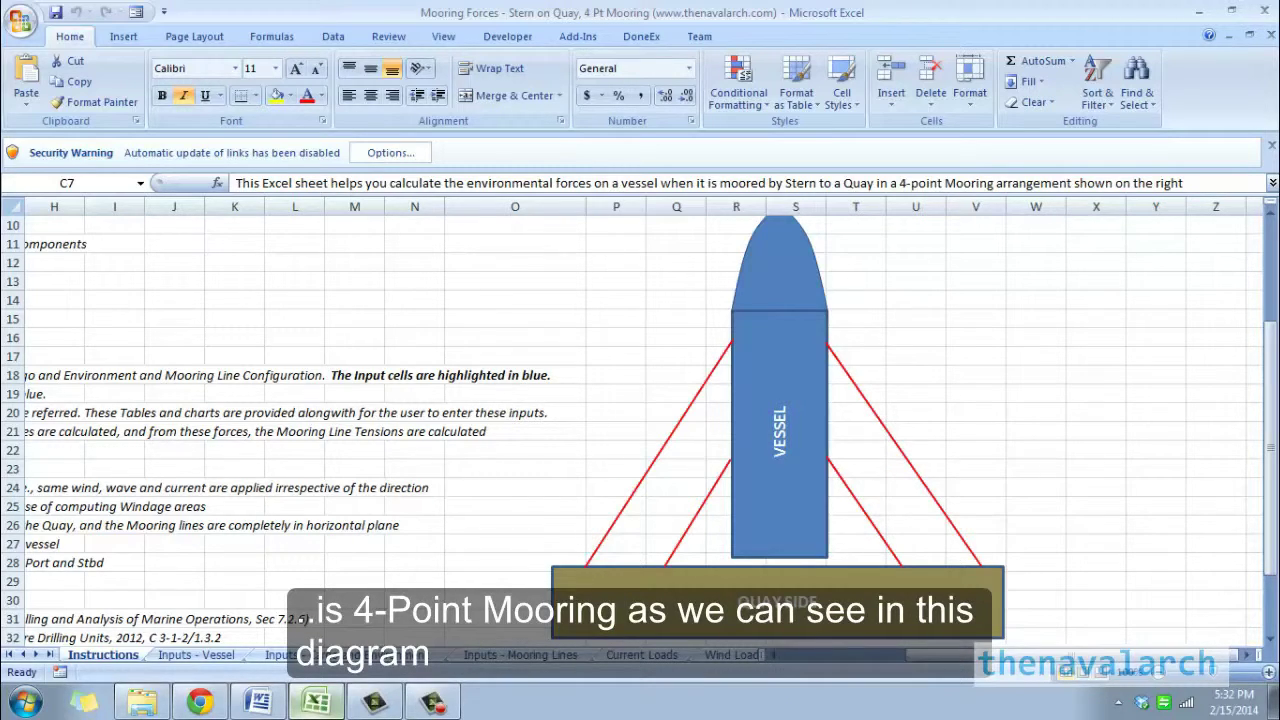
pyautogui.hscroll(-3, 640, 430)
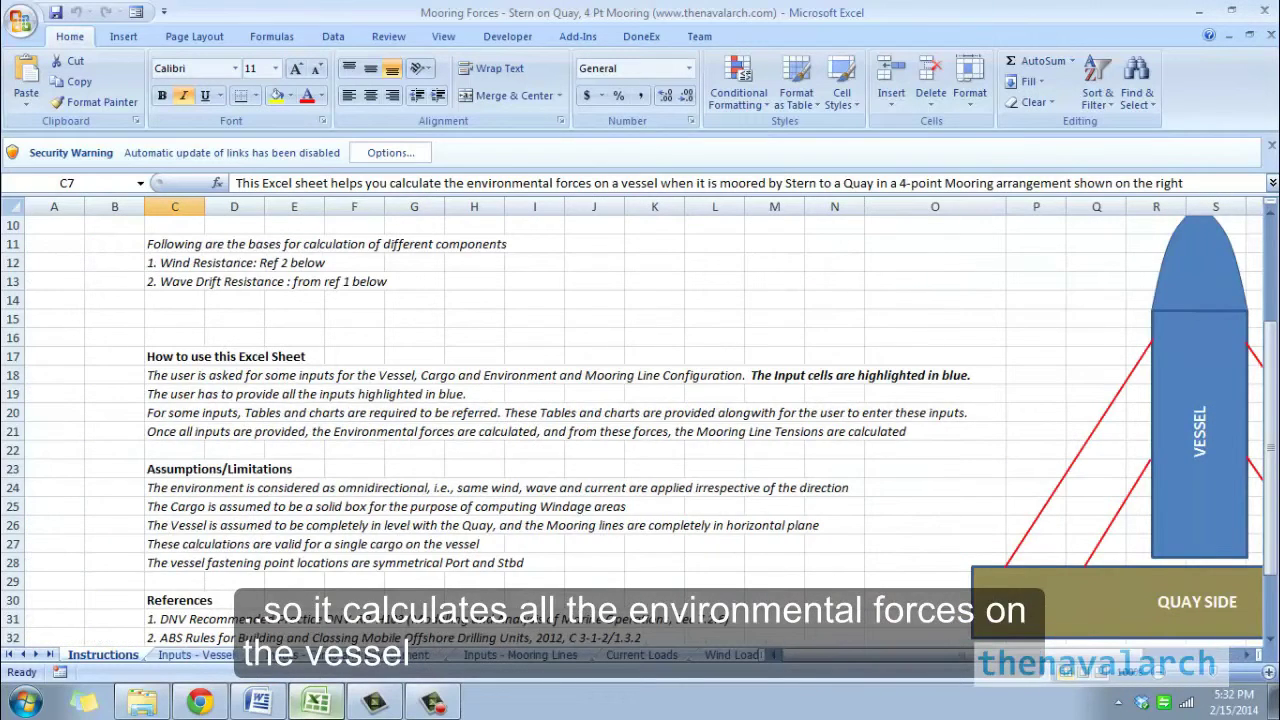
pyautogui.scroll(3, 640, 430)
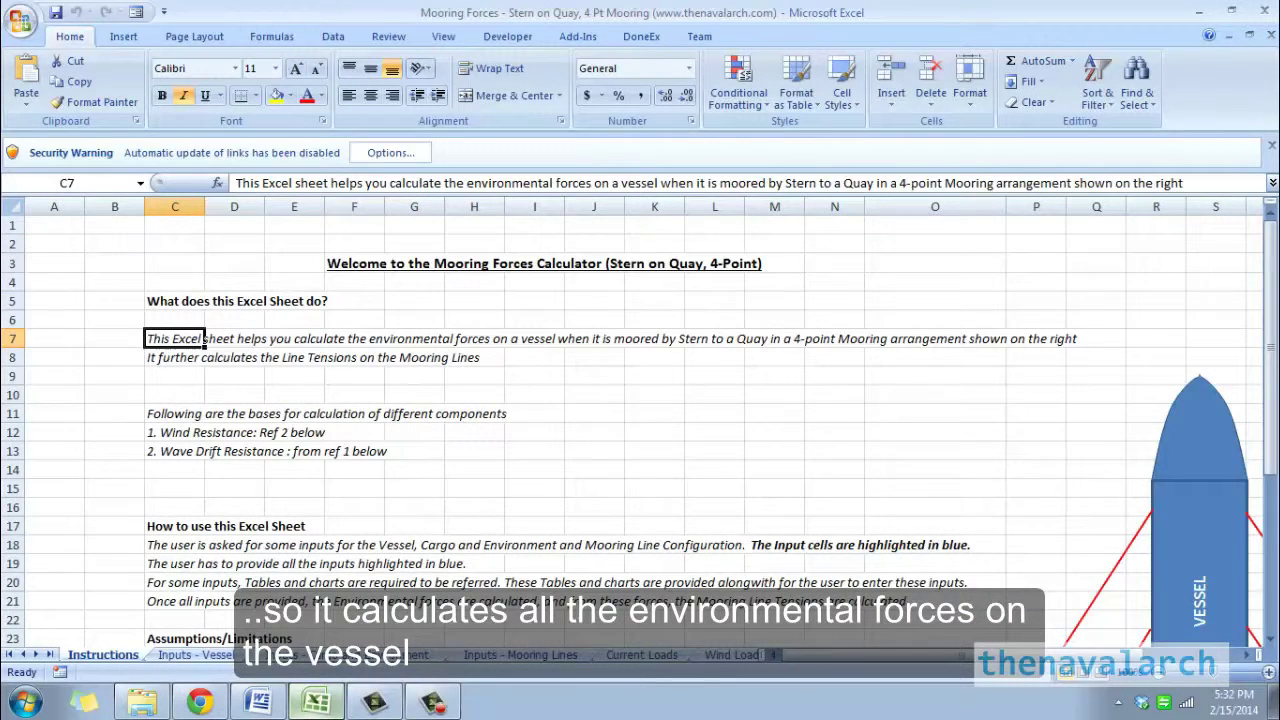
pyautogui.hscroll(3, 640, 420)
pyautogui.scroll(-3, 640, 420)
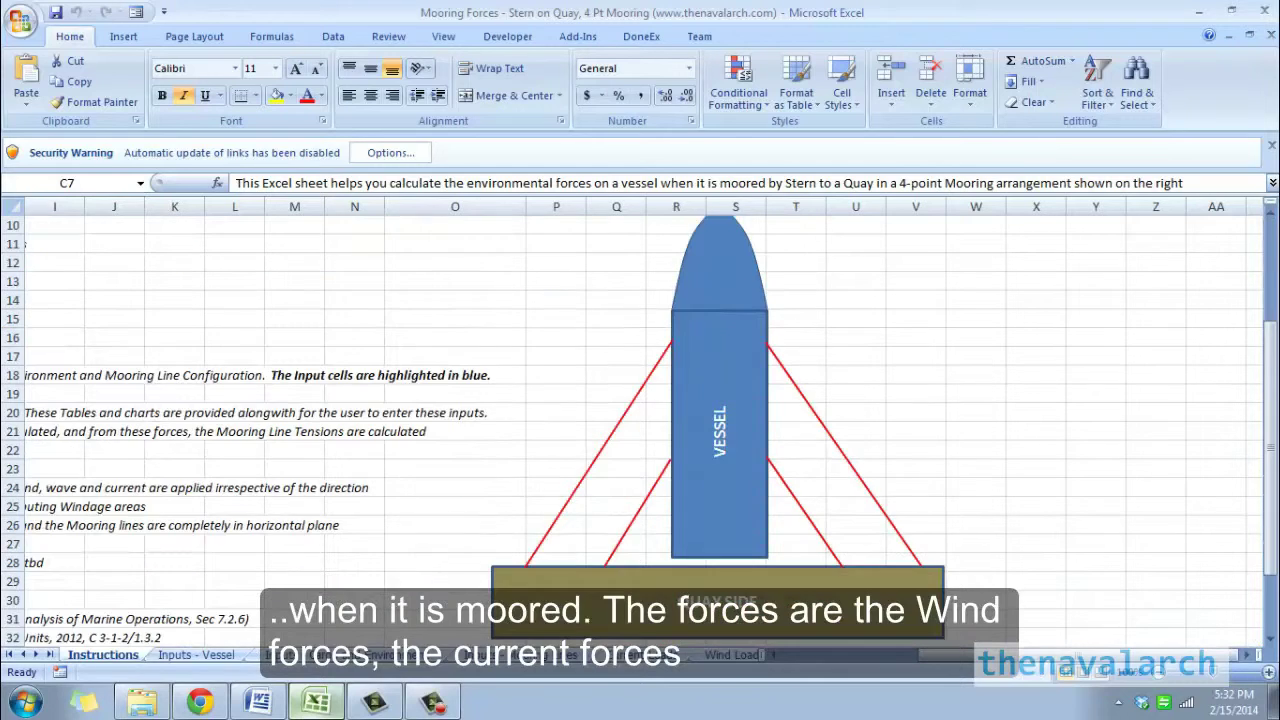
pyautogui.hscroll(-3, 640, 420)
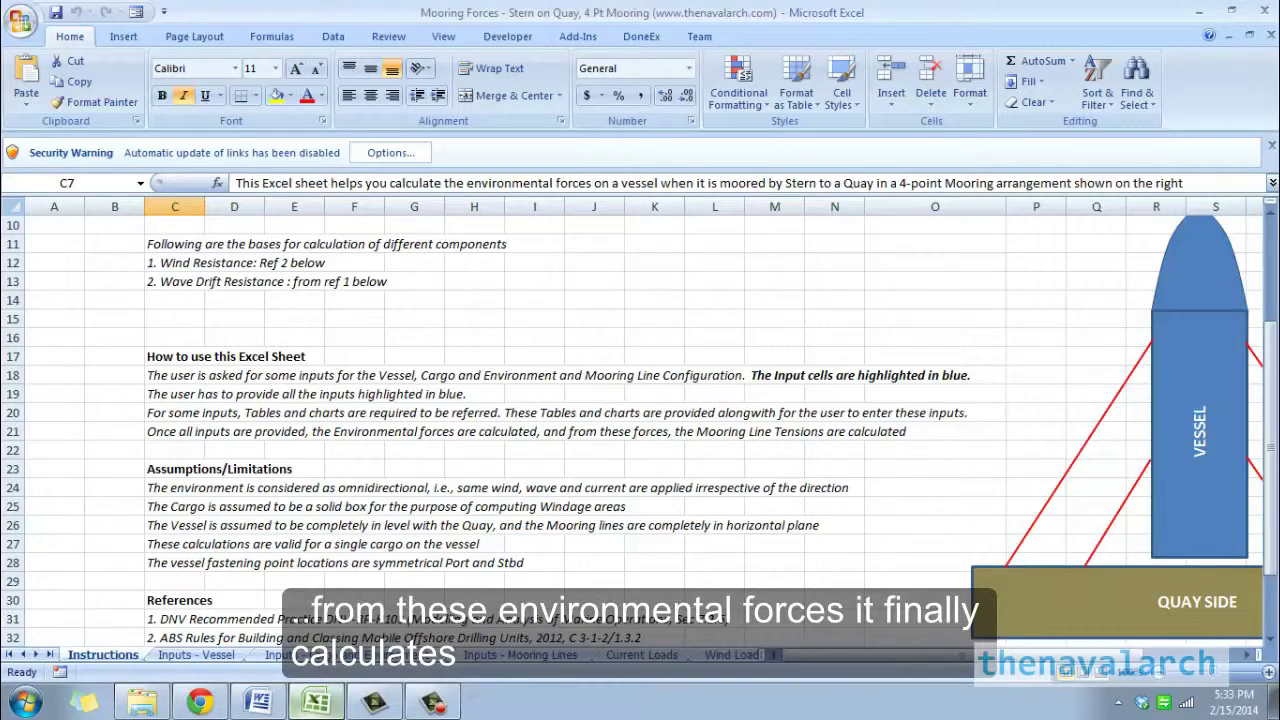
pyautogui.hscroll(3, 640, 420)
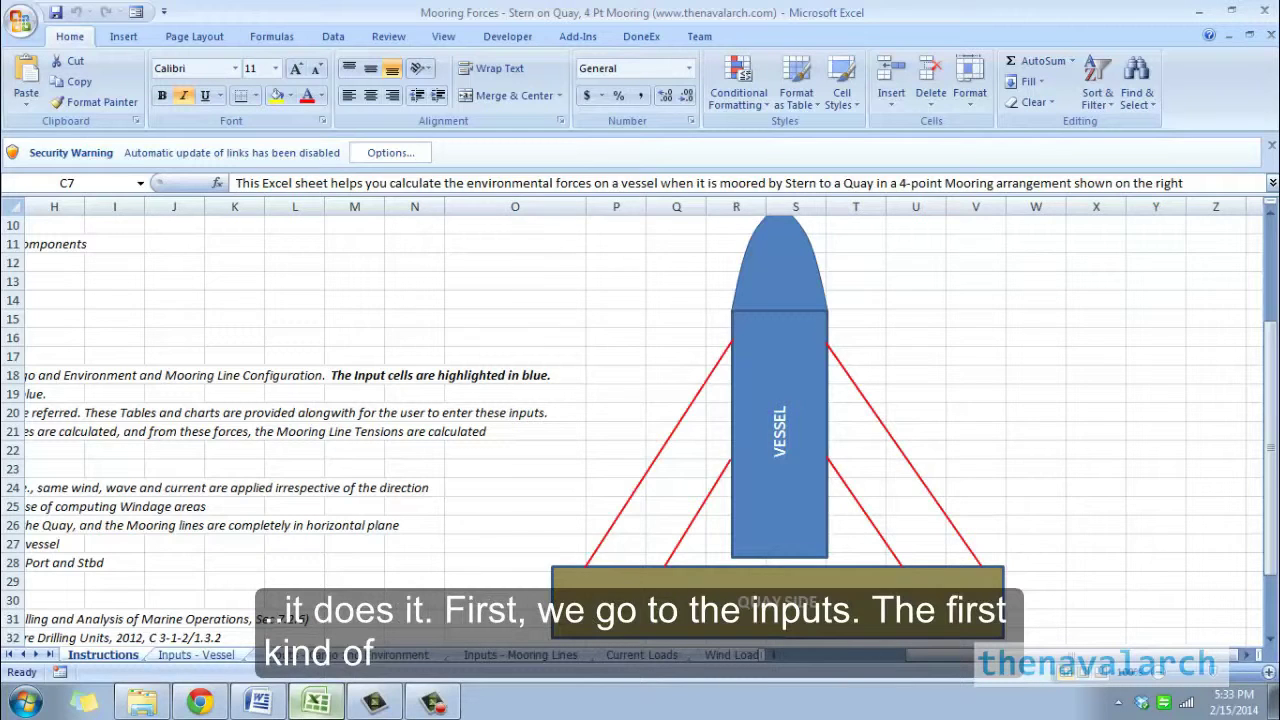
# - Review the vessel inputs sheet and the cargo particulars and environment criteria on the Cargo and Environment inputs sheet
pyautogui.click(196, 654)
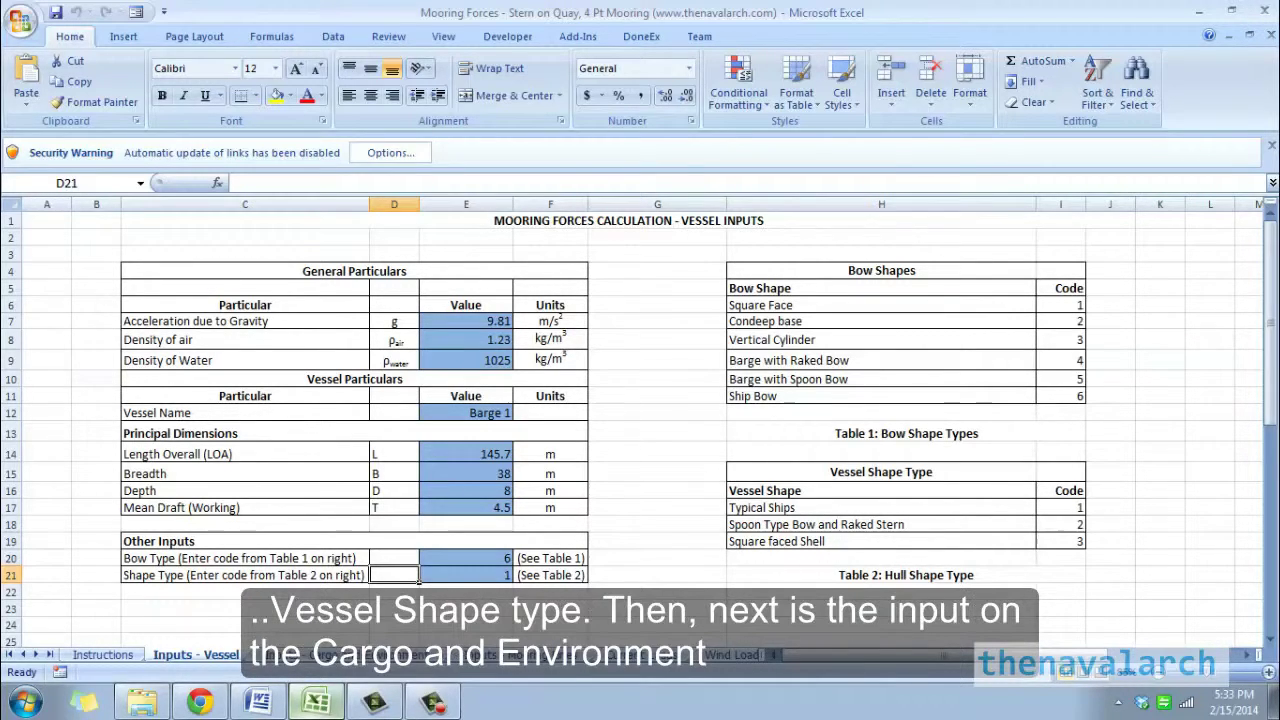
pyautogui.hotkey('ctrl', 'pagedown')
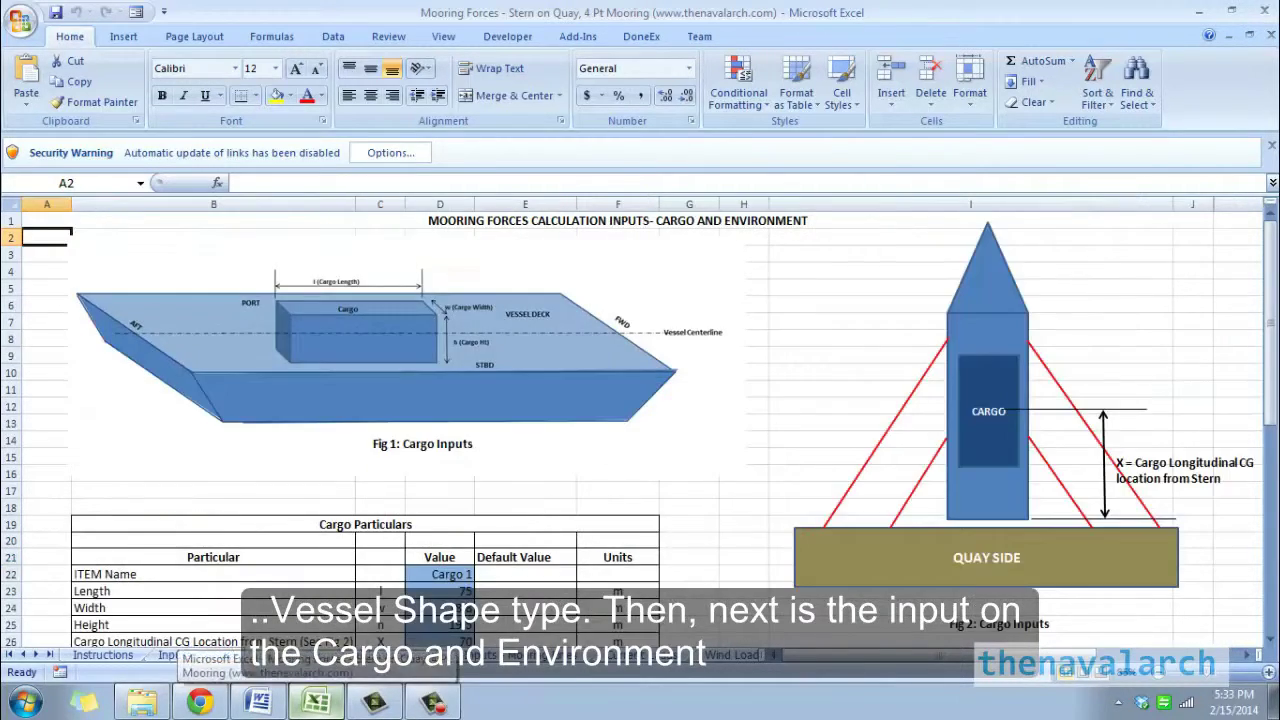
pyautogui.scroll(-5, 640, 425)
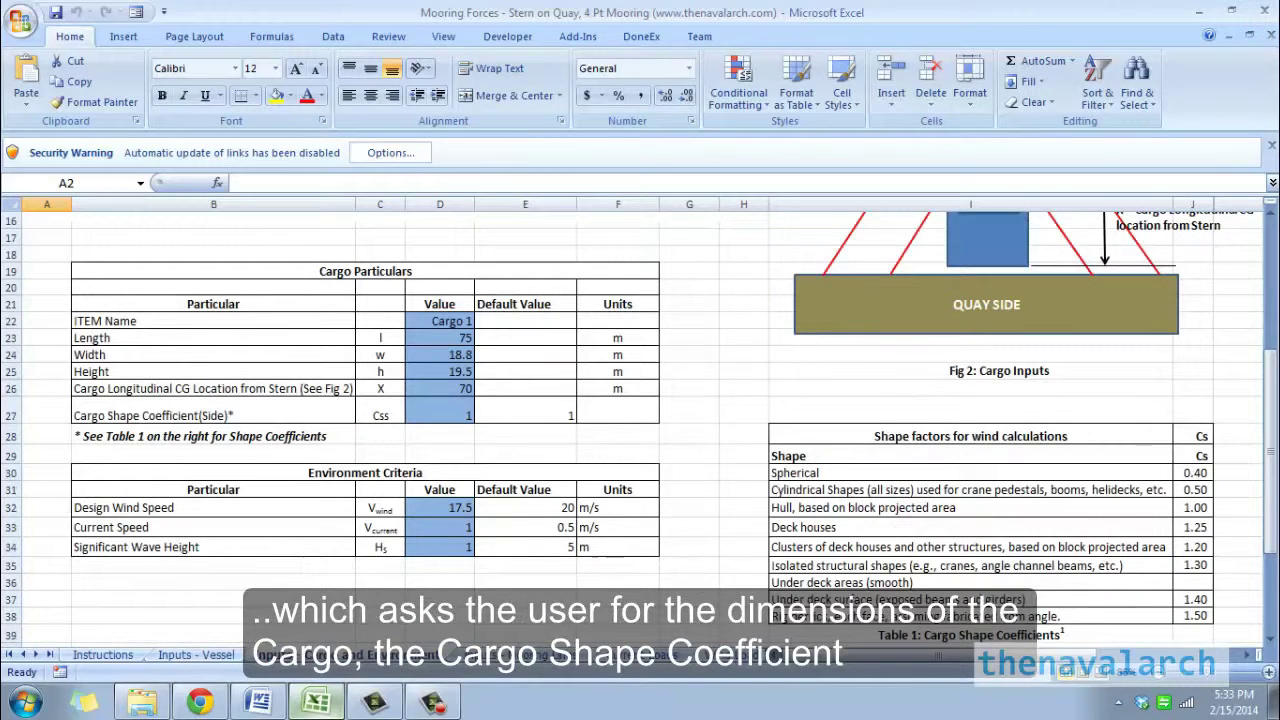
pyautogui.scroll(-1, 640, 426)
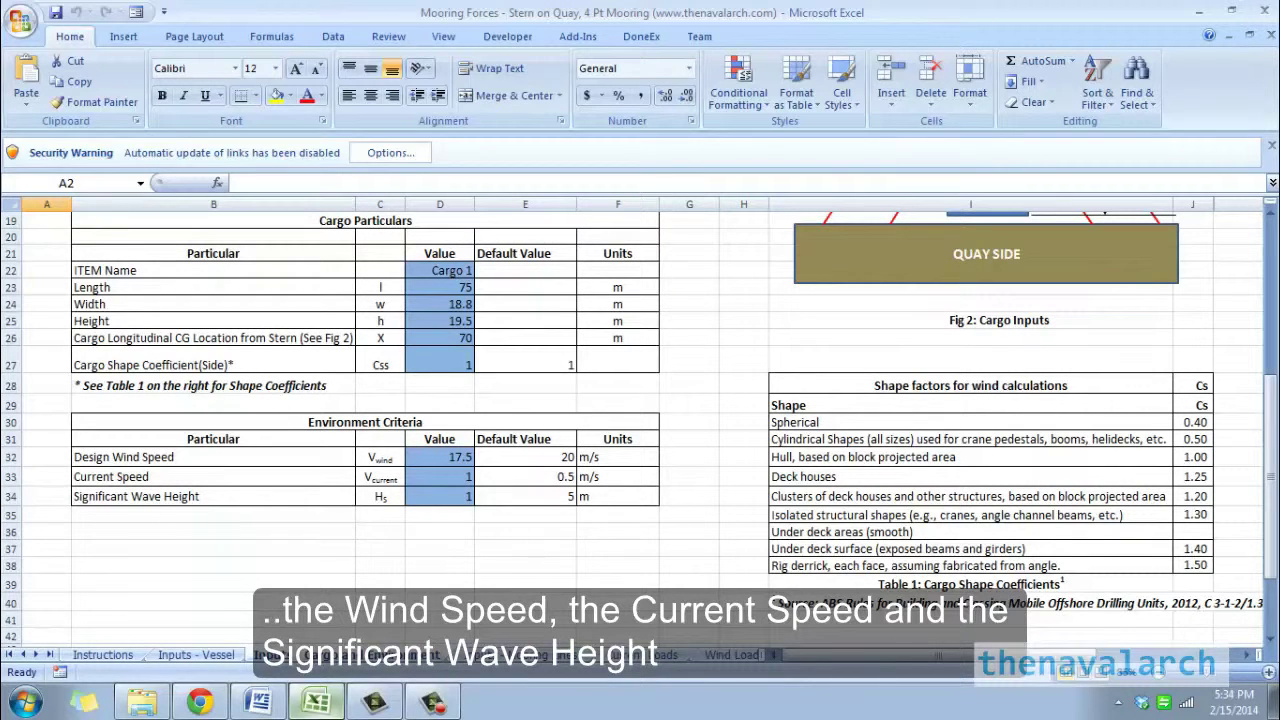
pyautogui.scroll(6, 640, 426)
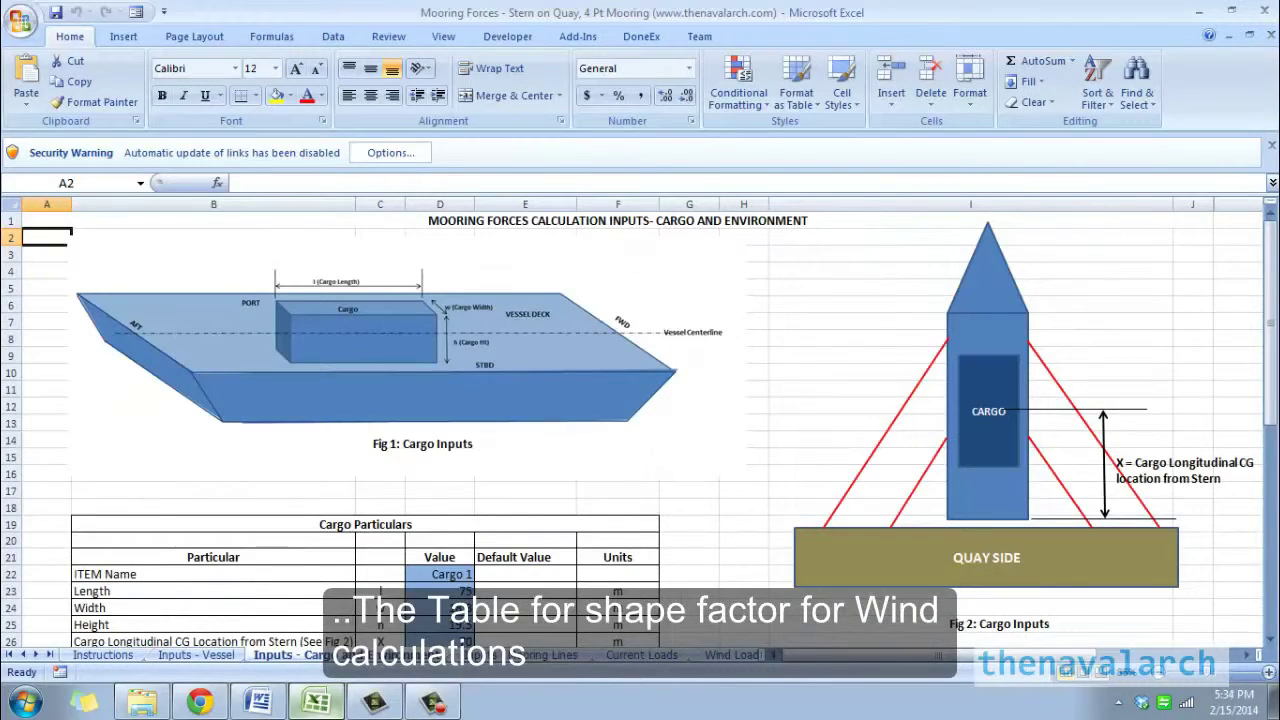
# - Check the shape factors table for wind calculations, and view the Mooring Lines inputs sheet
pyautogui.hscroll(2, 640, 426)
pyautogui.scroll(-2, 640, 426)
pyautogui.scroll(-3, 640, 430)
pyautogui.hscroll(-2, 640, 430)
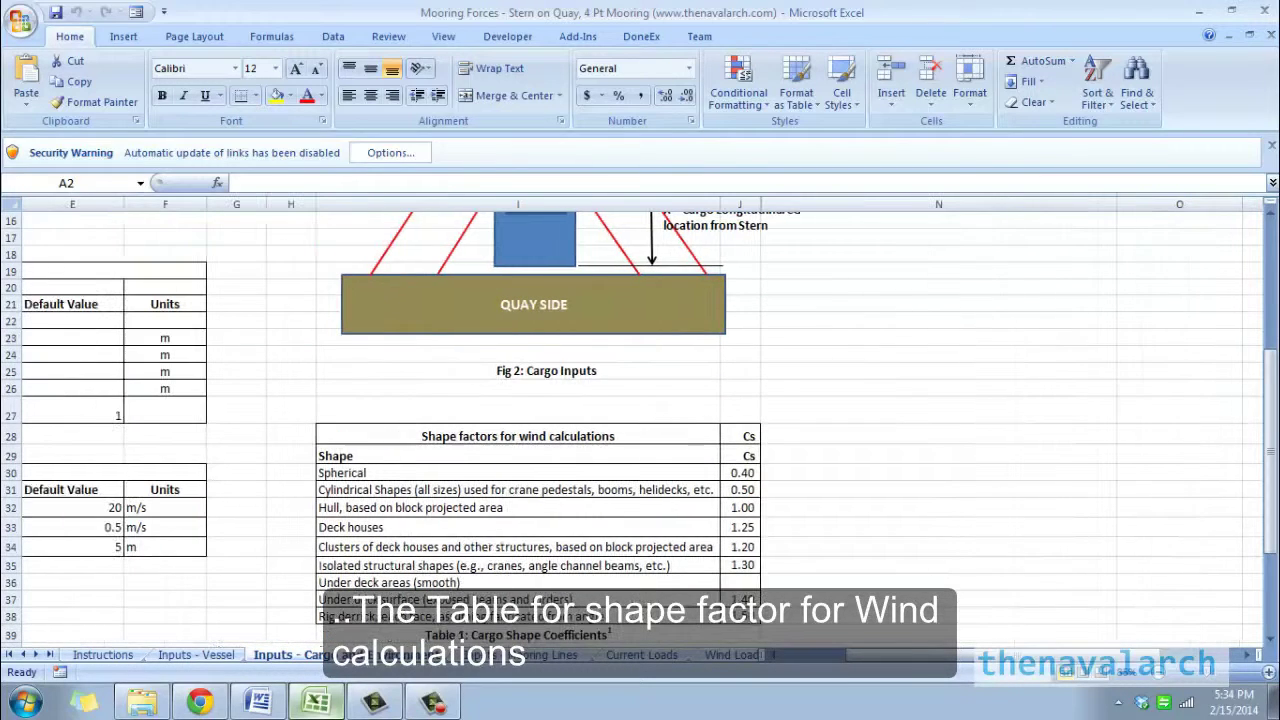
pyautogui.hscroll(-2, 640, 430)
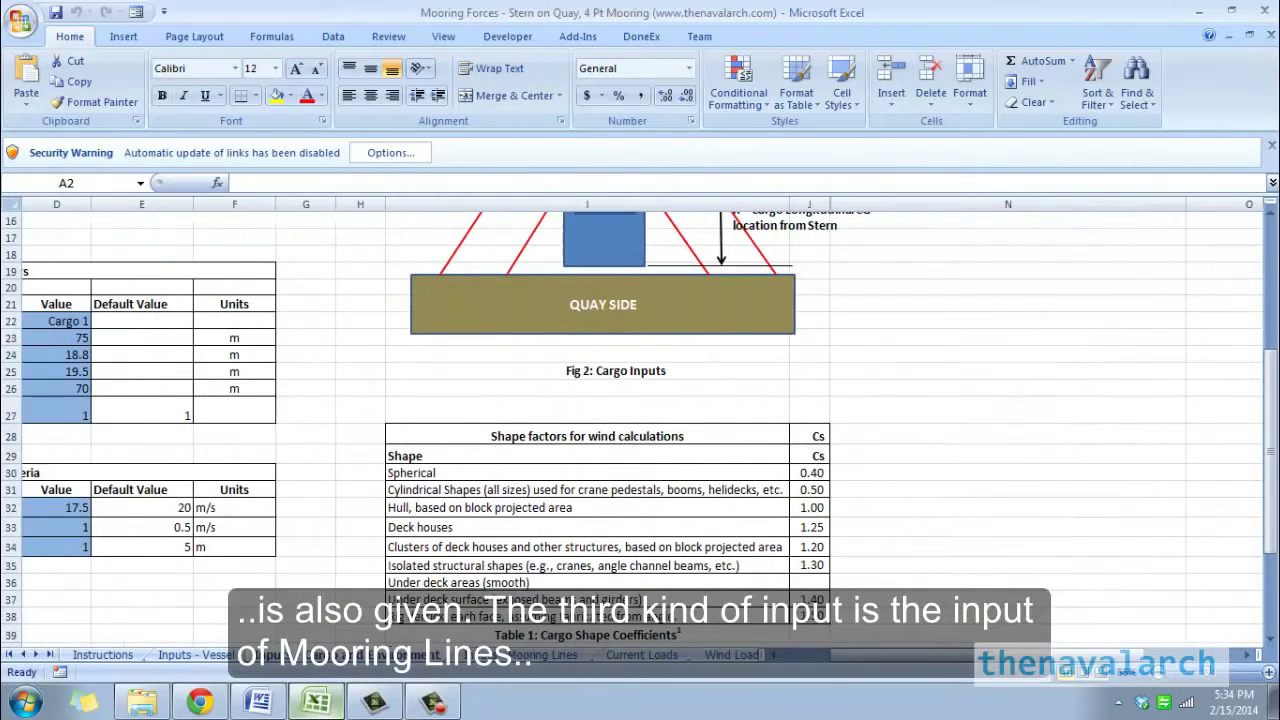
pyautogui.scroll(5, 640, 430)
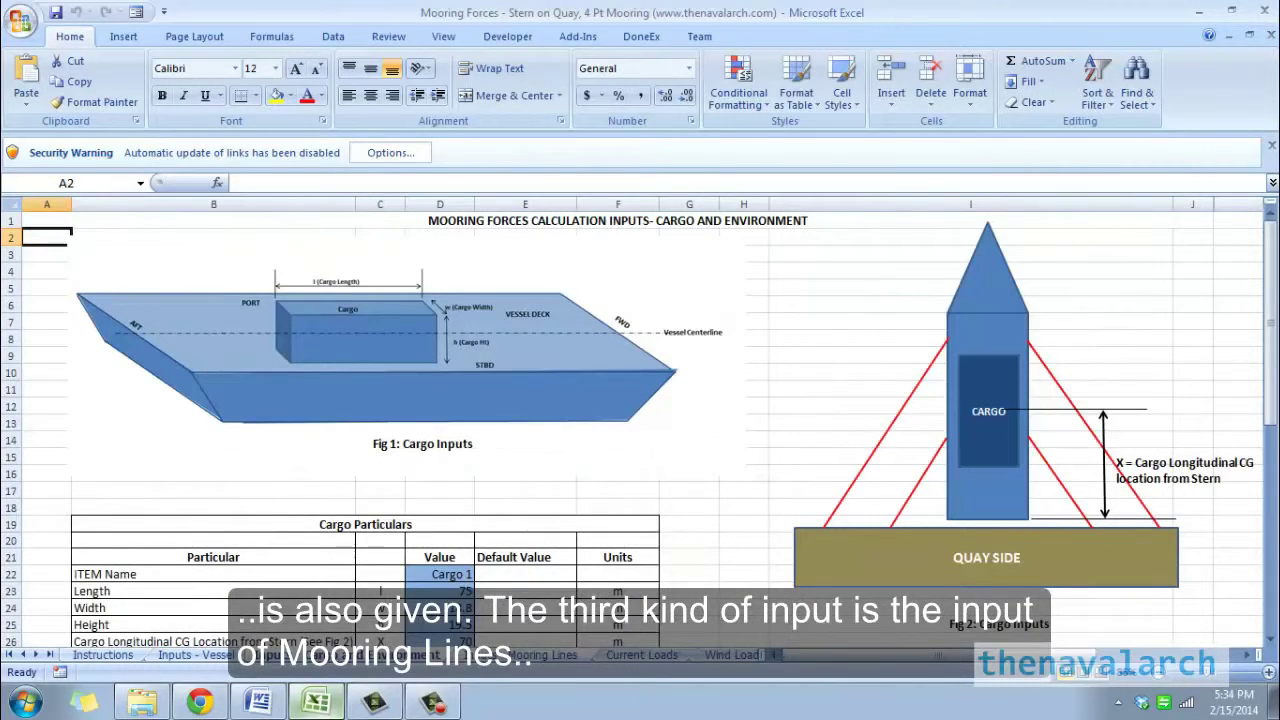
pyautogui.hotkey('ctrl', 'pagedown')
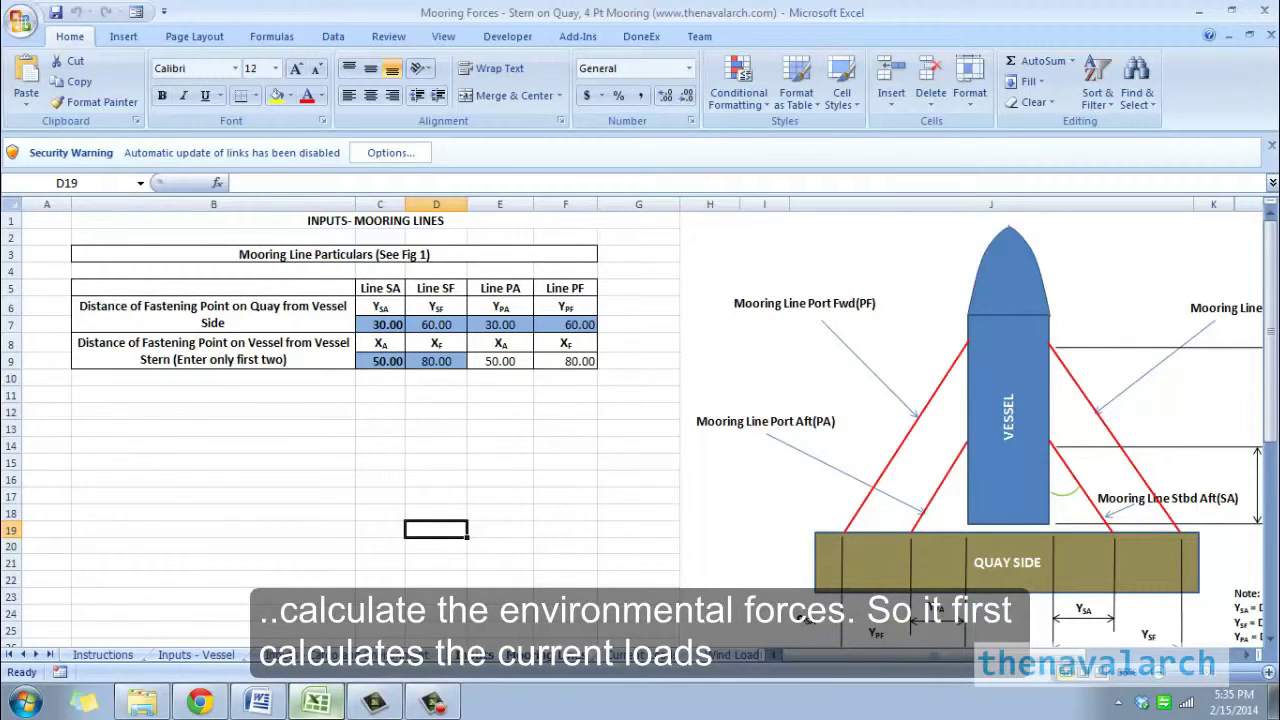
# - Examine the Current Loads sheet, including the underwater area diagram, the transverse current force and its location from the stern
pyautogui.hotkey('ctrl', 'pagedown')
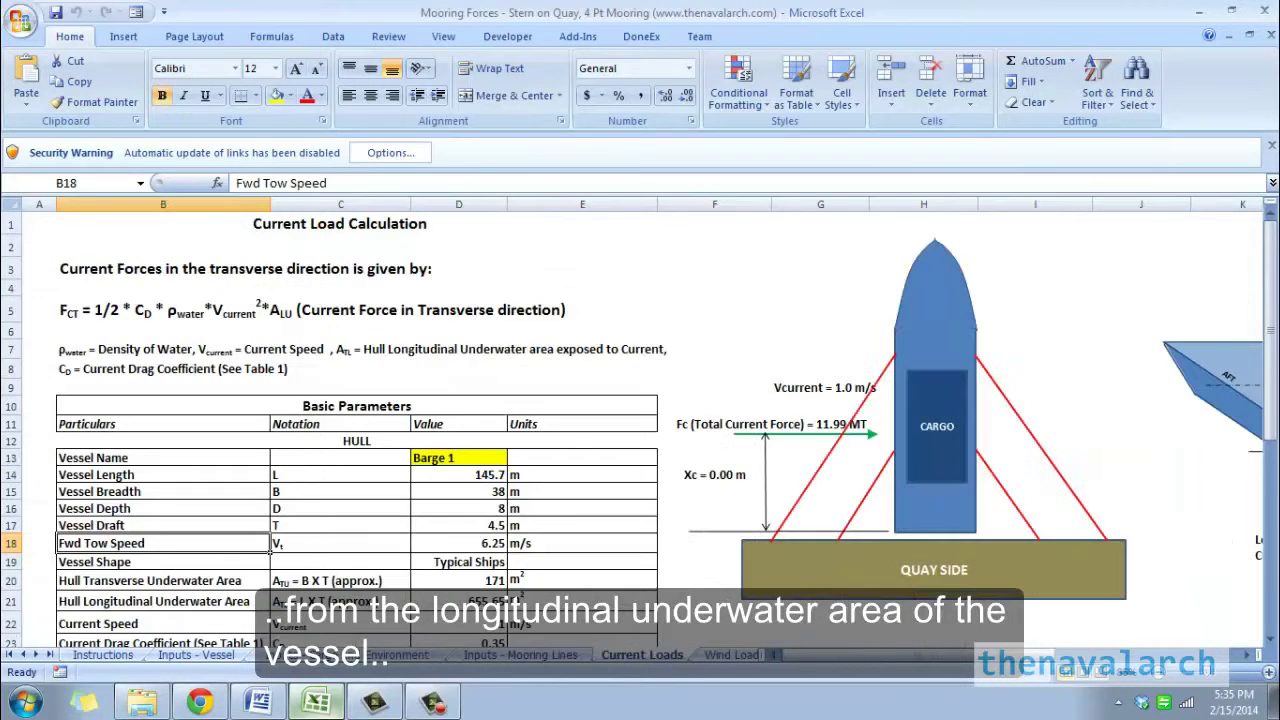
pyautogui.hscroll(6, 642, 429)
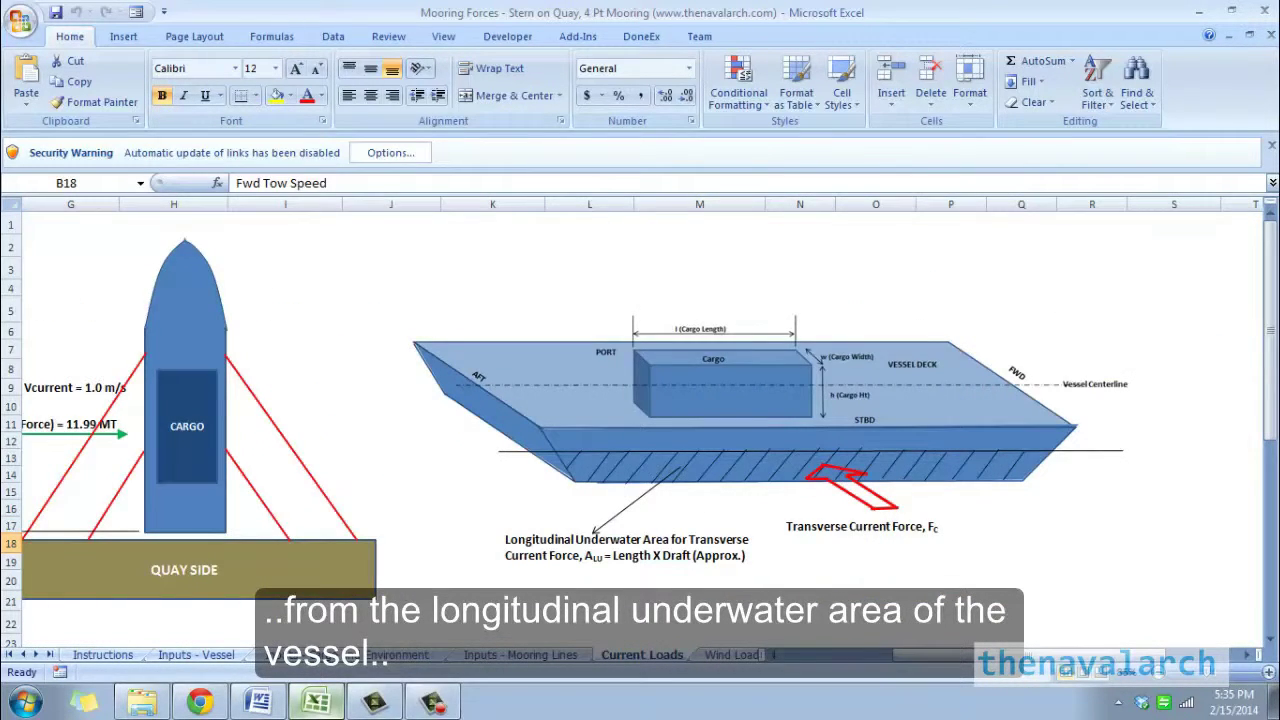
pyautogui.scroll(-2, 642, 429)
pyautogui.hscroll(-5, 642, 429)
pyautogui.hscroll(-1, 642, 429)
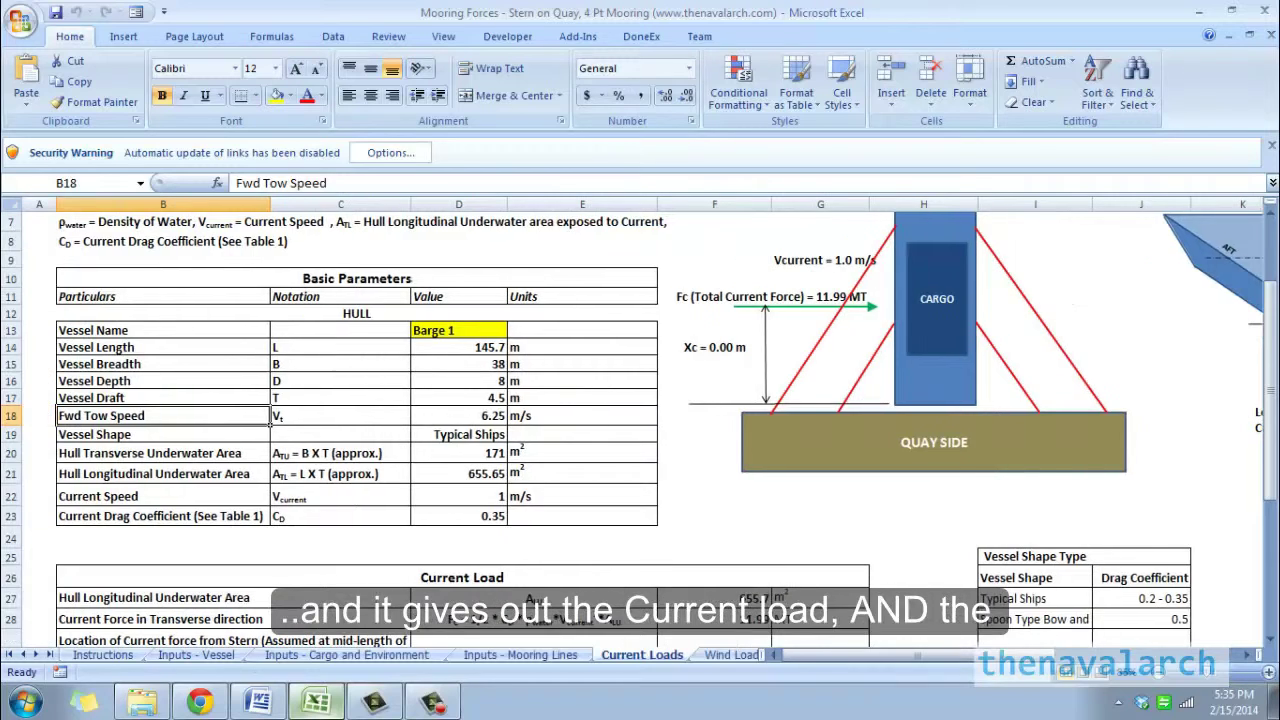
pyautogui.scroll(-4, 640, 430)
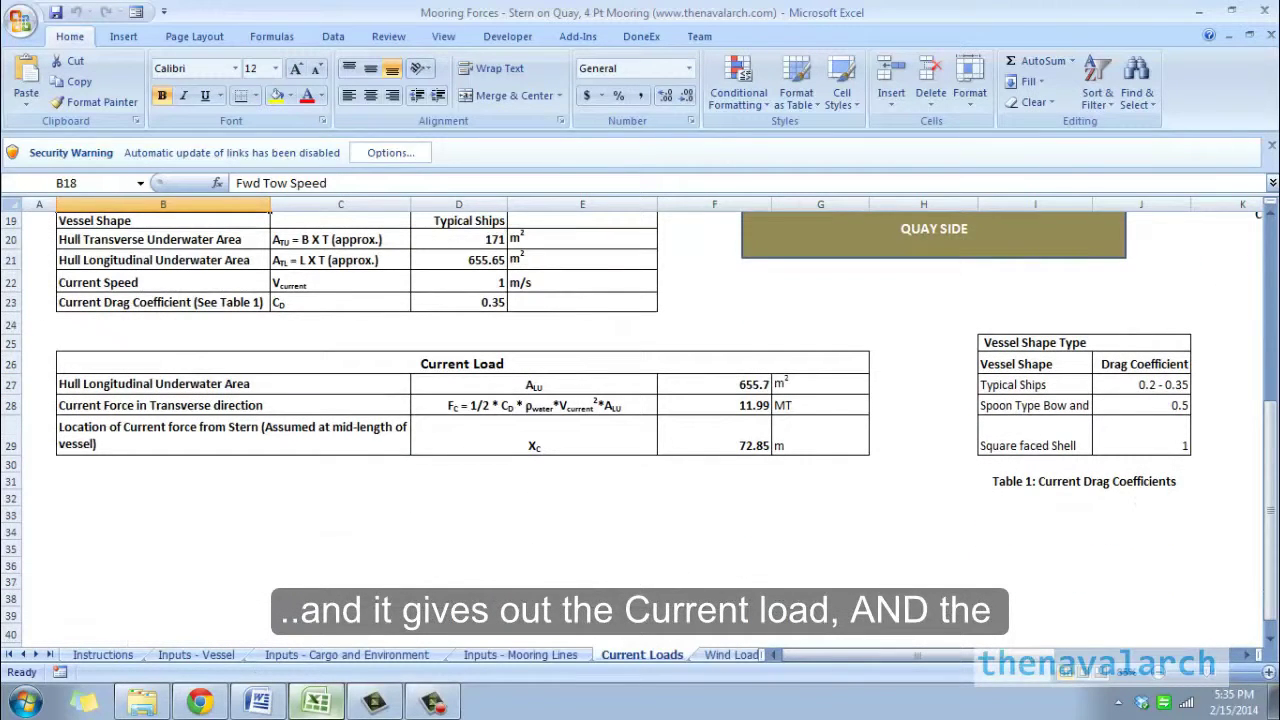
pyautogui.click(765, 410)
pyautogui.click(770, 448)
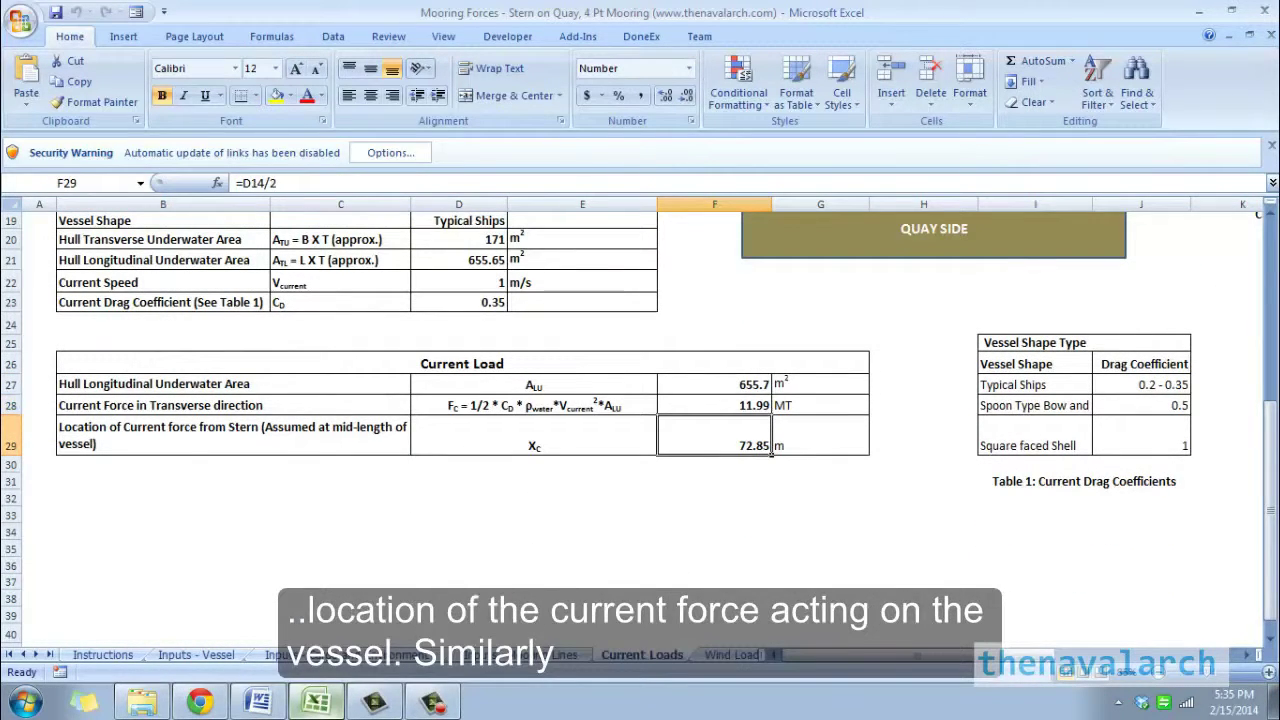
pyautogui.scroll(6, 771, 452)
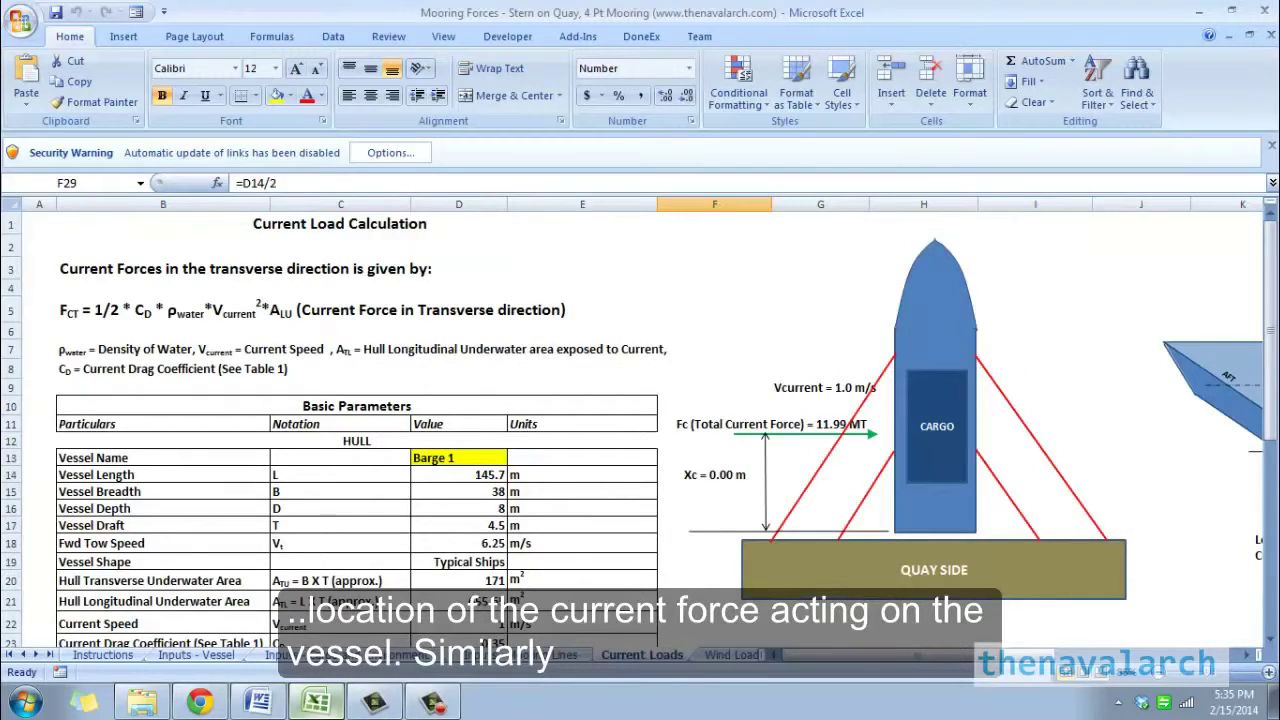
# - Examine the lateral wind load sheet's windage area diagram and the height-factored hull and cargo windage area tables
pyautogui.click(732, 654)
pyautogui.scroll(-9, 640, 430)
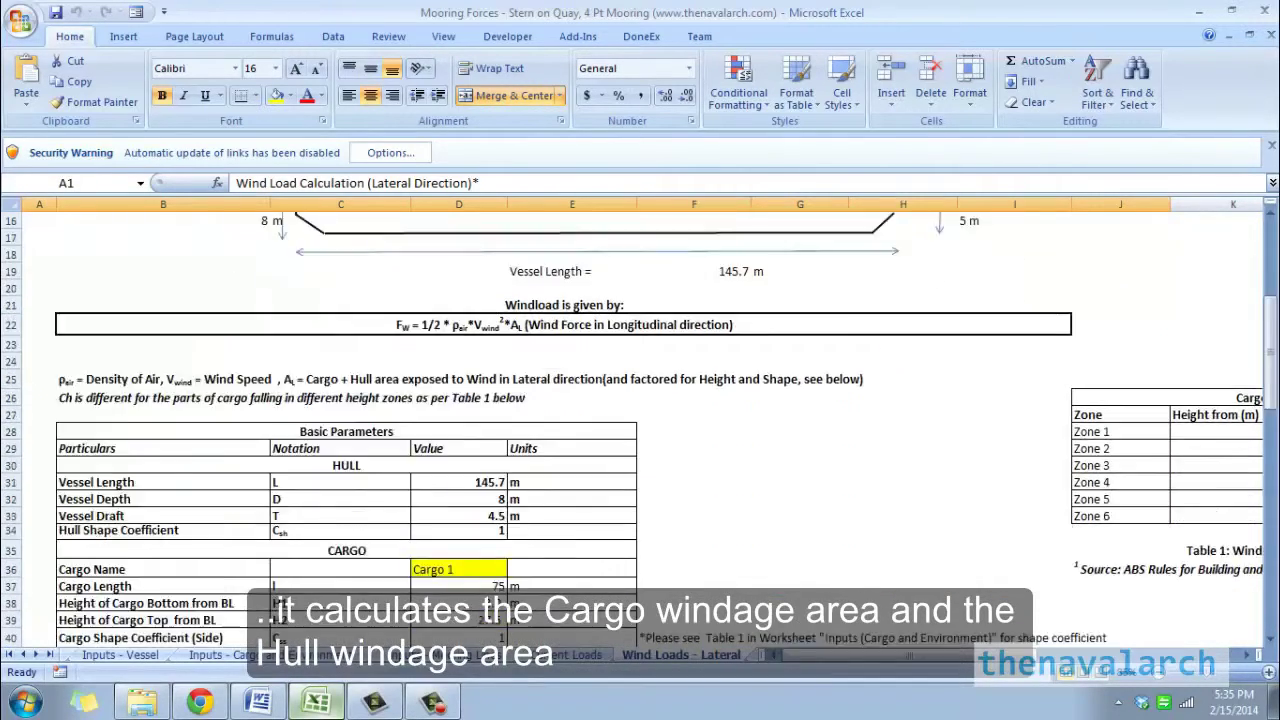
pyautogui.scroll(9, 640, 420)
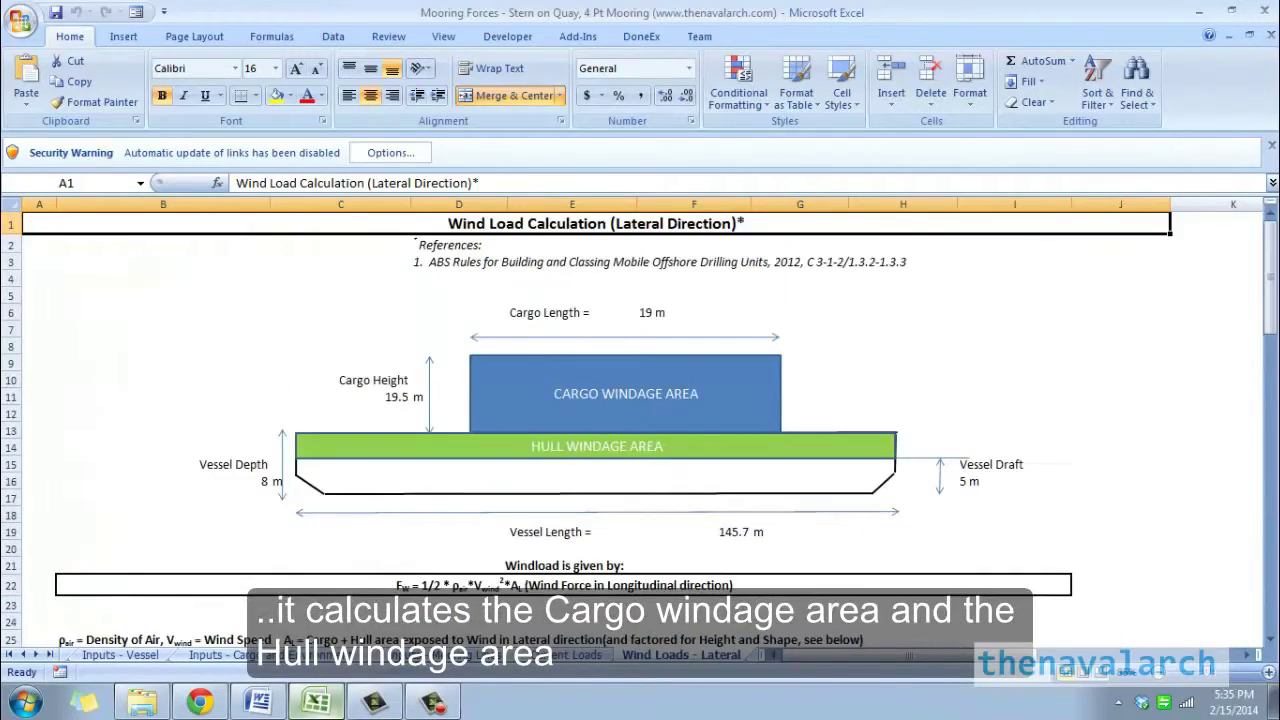
pyautogui.scroll(-12, 640, 430)
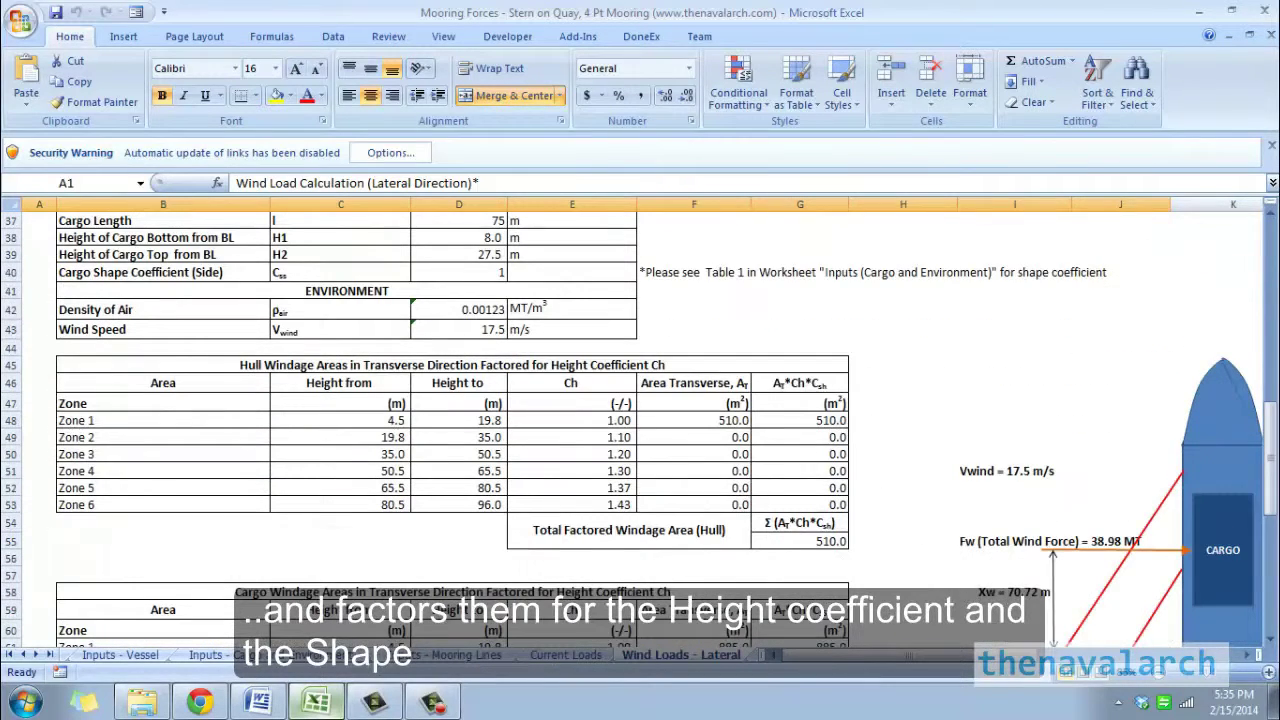
pyautogui.click(572, 420)
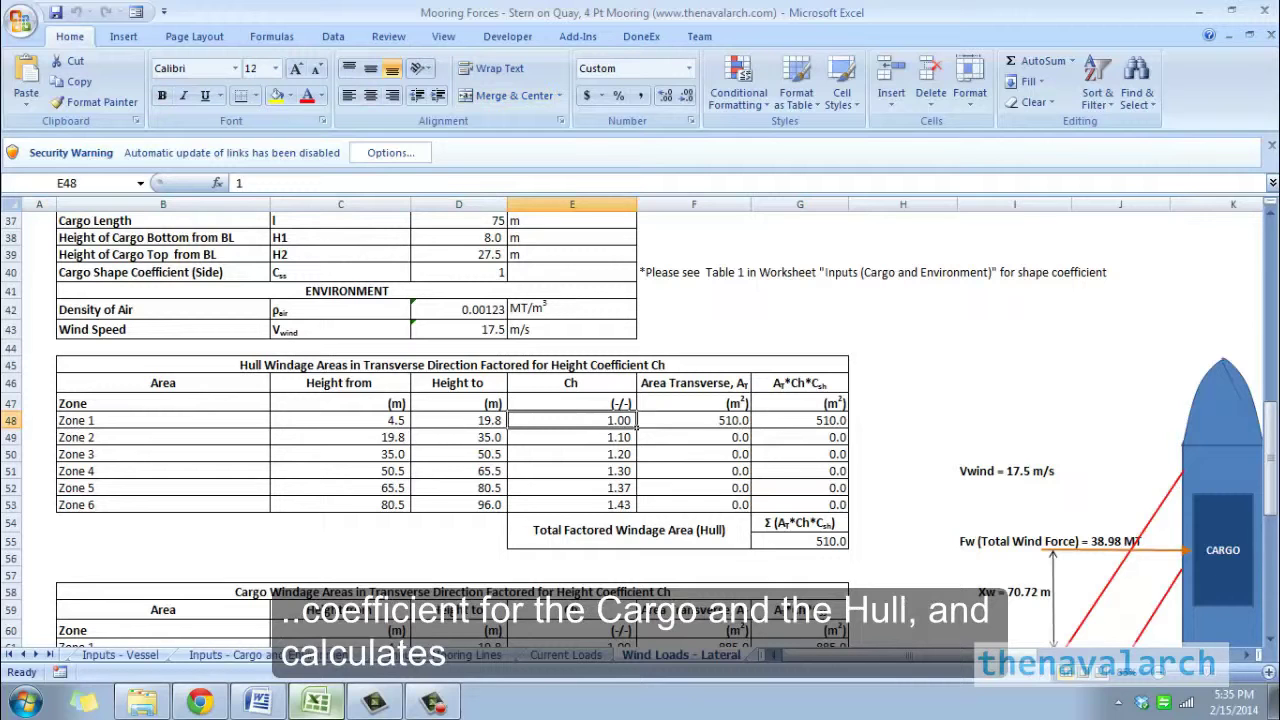
pyautogui.scroll(-4, 640, 430)
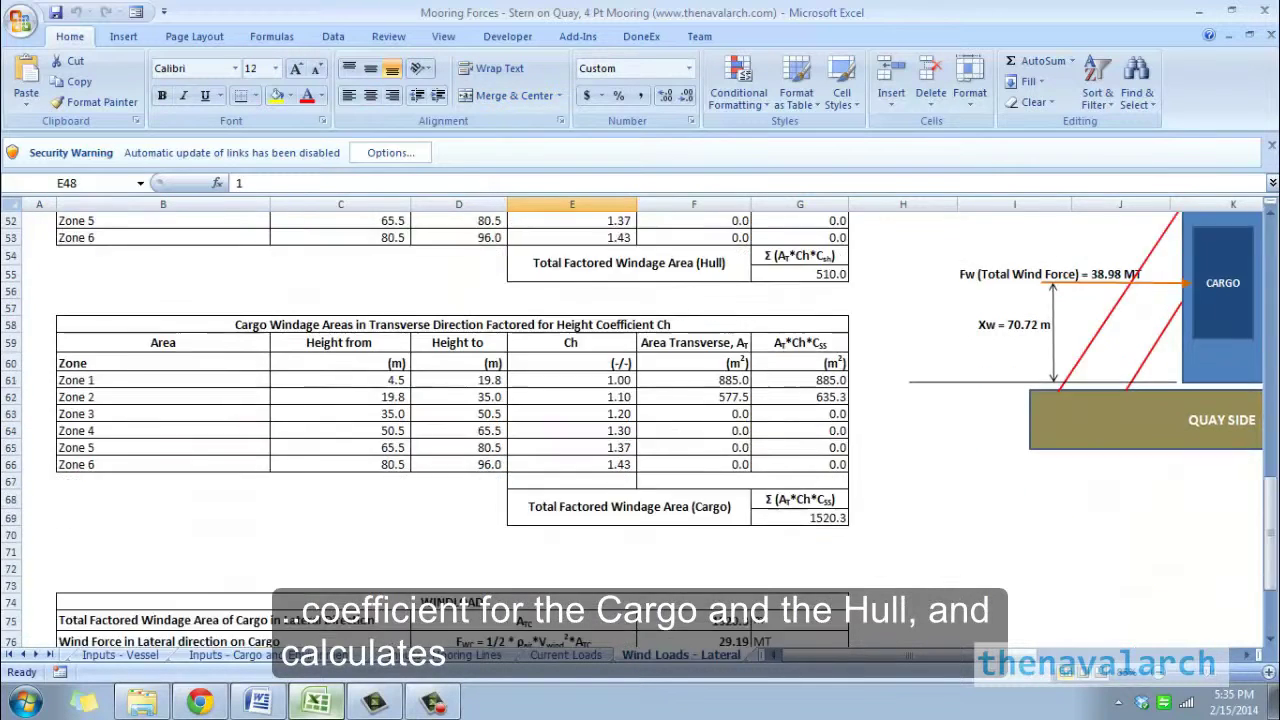
# - Inspect the Windload table's cargo windage area, total lateral wind force and the location of that force from the stern
pyautogui.scroll(-5, 640, 430)
pyautogui.click(745, 412)
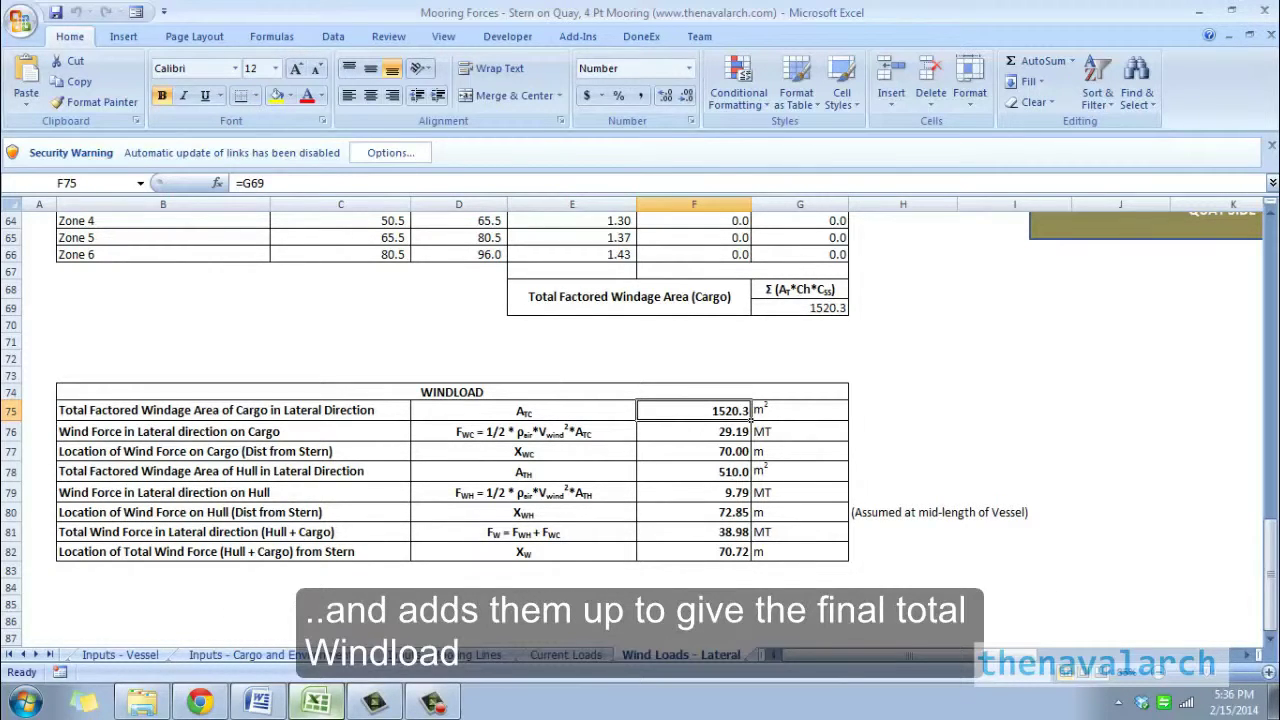
pyautogui.click(751, 535)
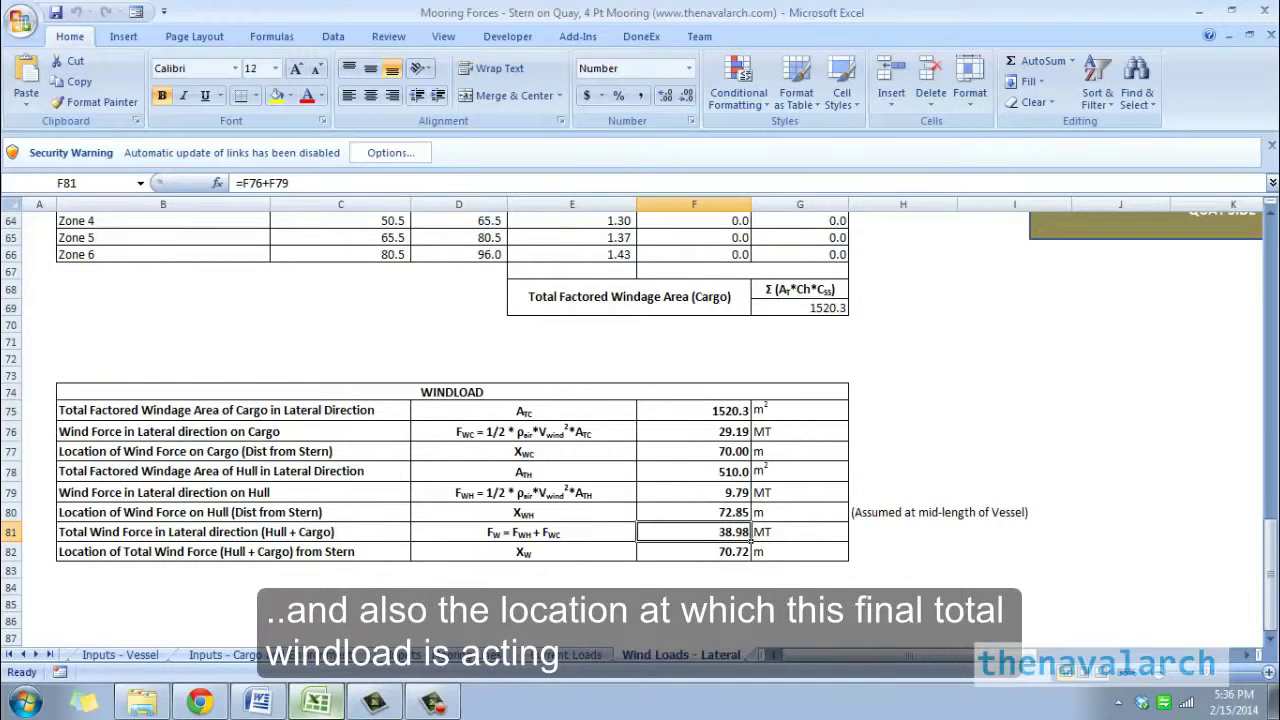
pyautogui.press('Down')
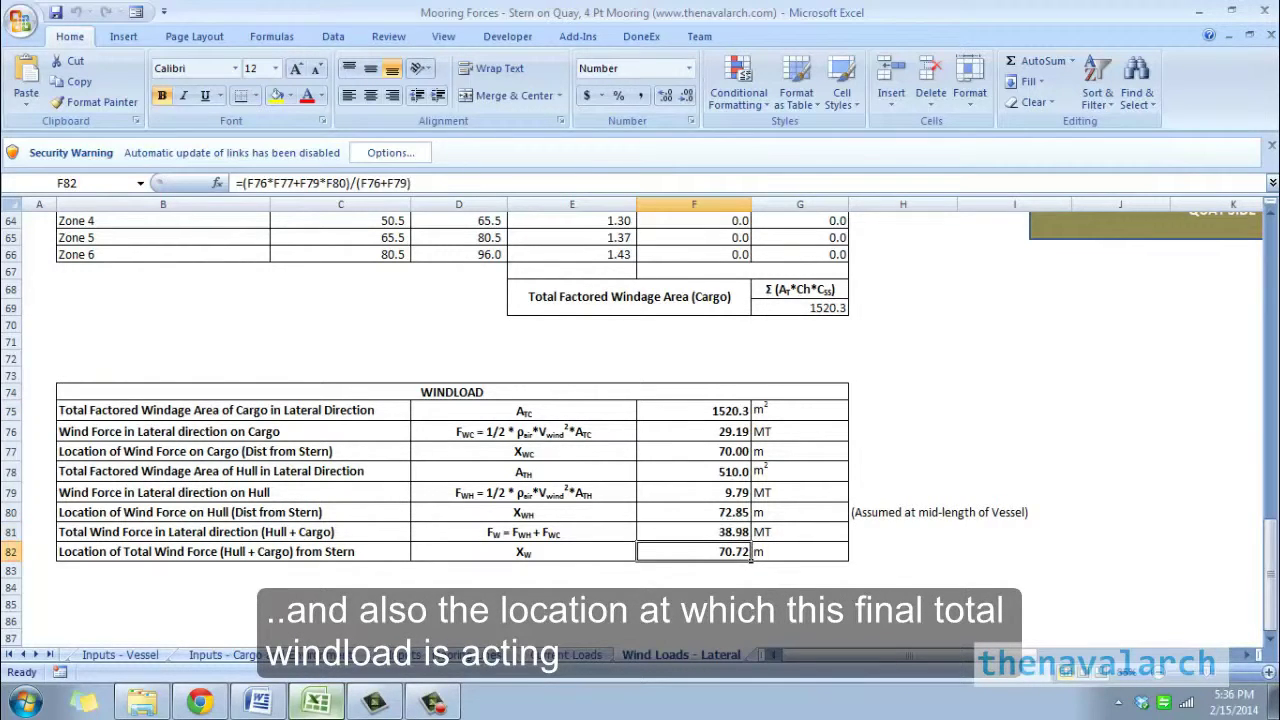
# - View the Wave Drift Force sheet and inspect the wave drift force formula and the force's location from the stern
pyautogui.hotkey('ctrl', 'pagedown')
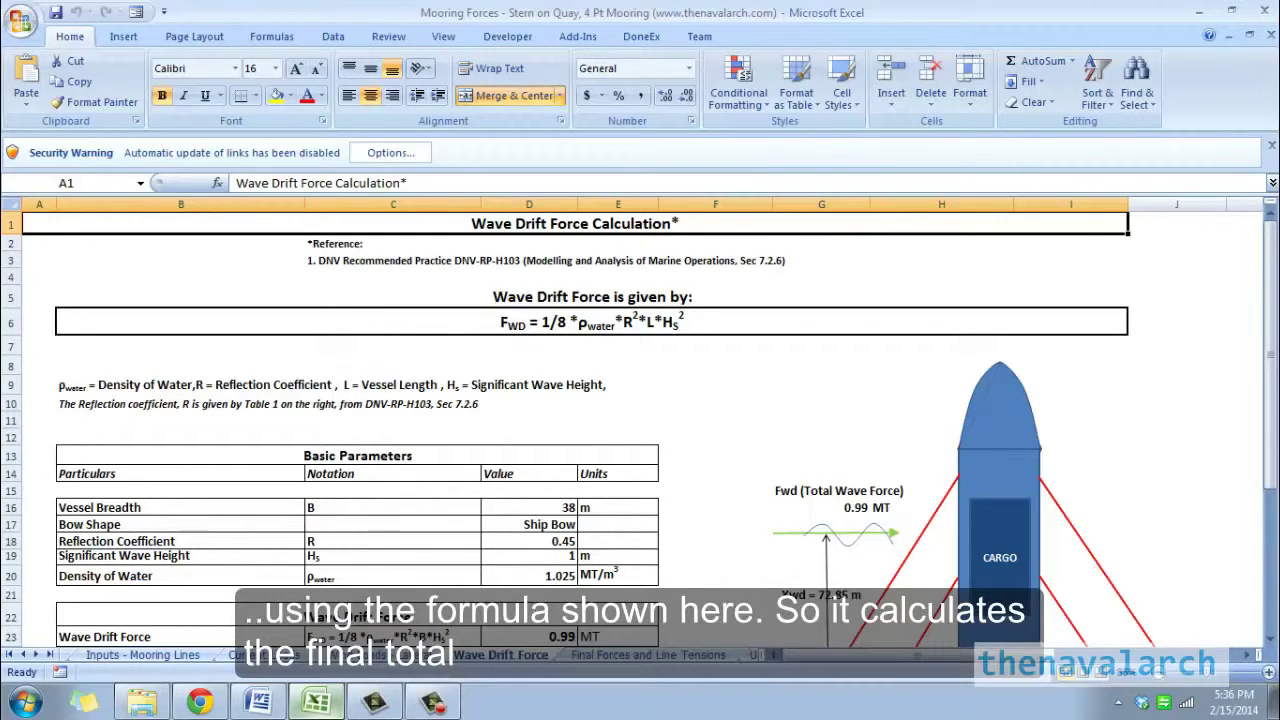
pyautogui.click(529, 636)
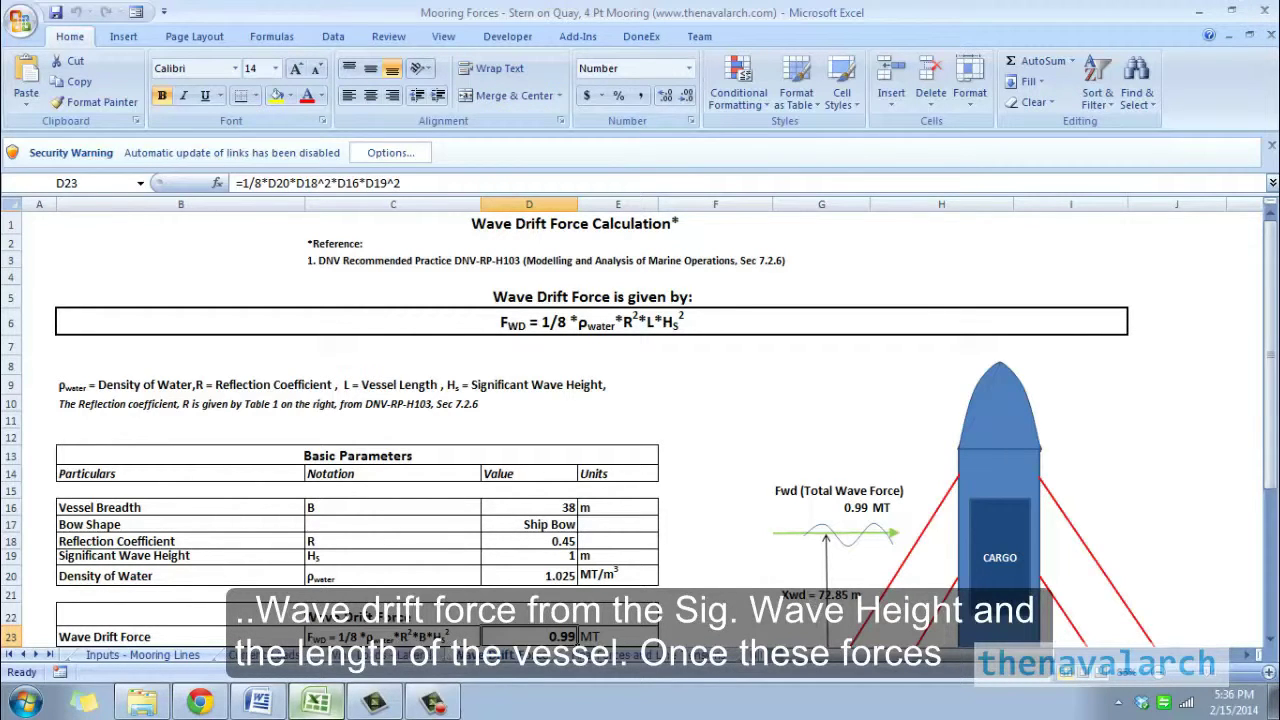
pyautogui.scroll(-1, 640, 420)
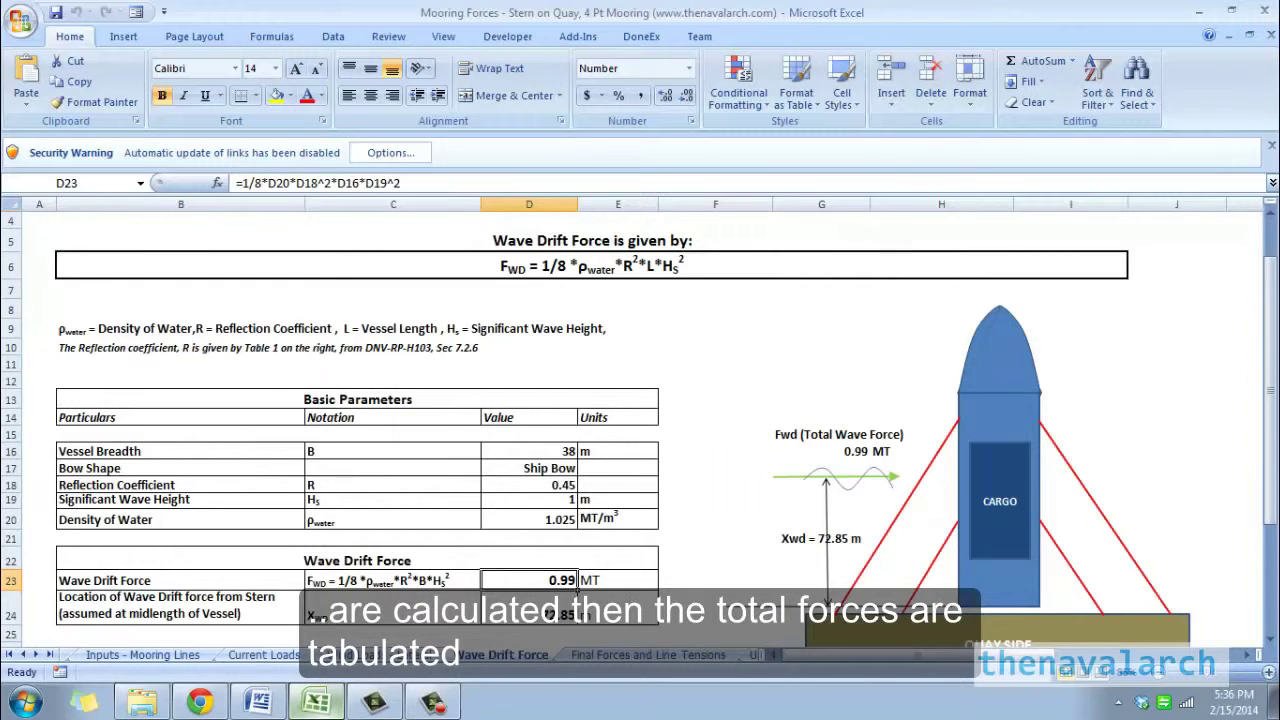
# - View the Final Forces and Line Tensions sheet and inspect the formula for the total force's location from the stern
pyautogui.hotkey('ctrl', 'pagedown')
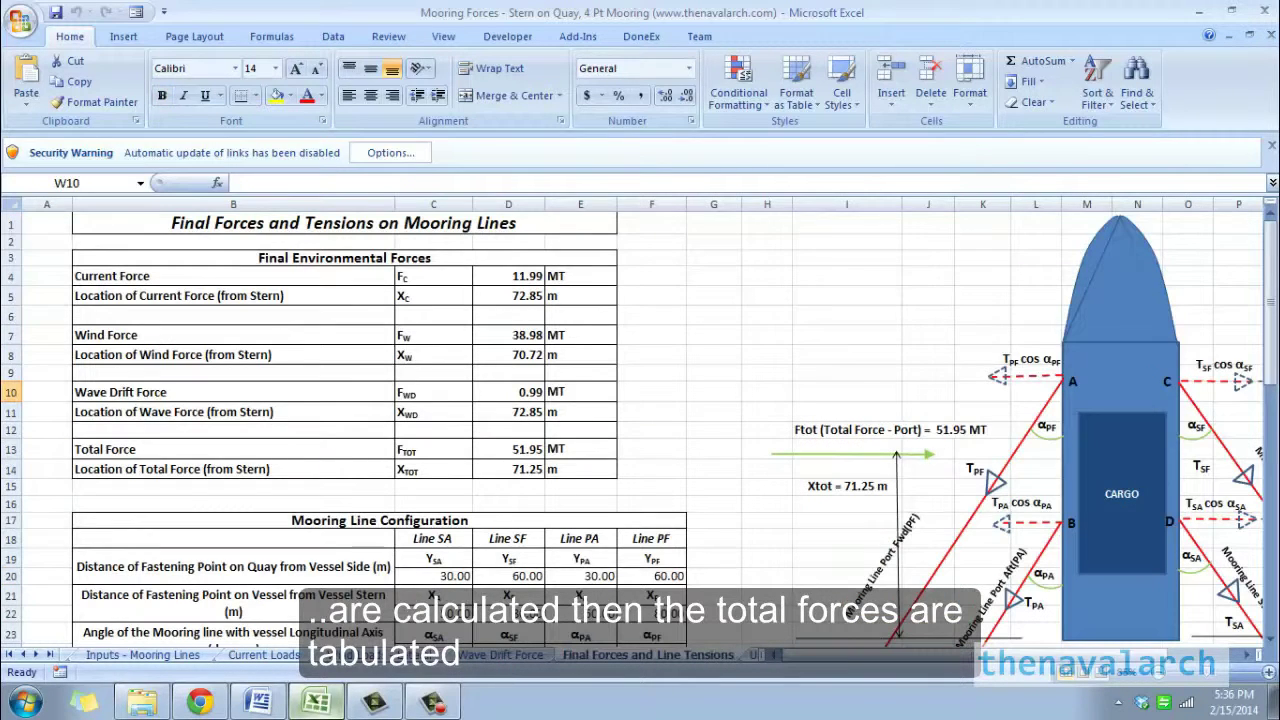
pyautogui.click(508, 469)
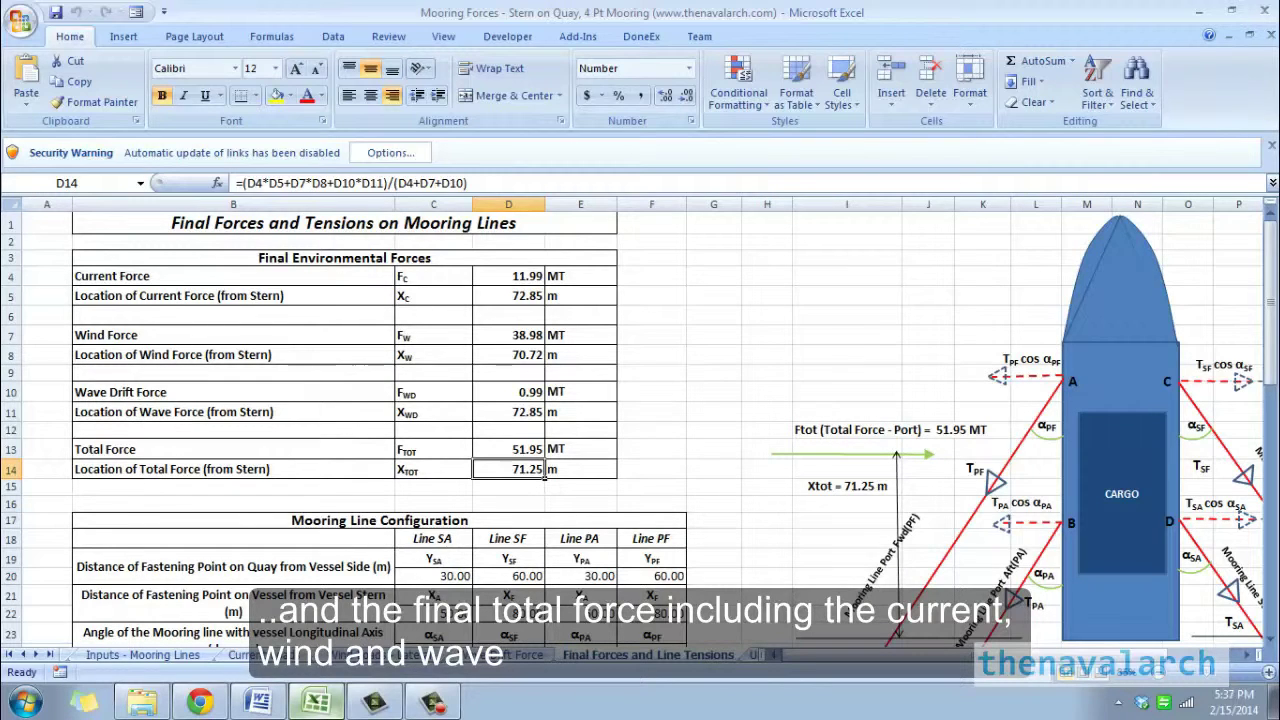
# - Examine the total force and its location, and the vessel diagram showing the port and starboard mooring lines fastened to the quay
pyautogui.press('Up')
pyautogui.press('Down')
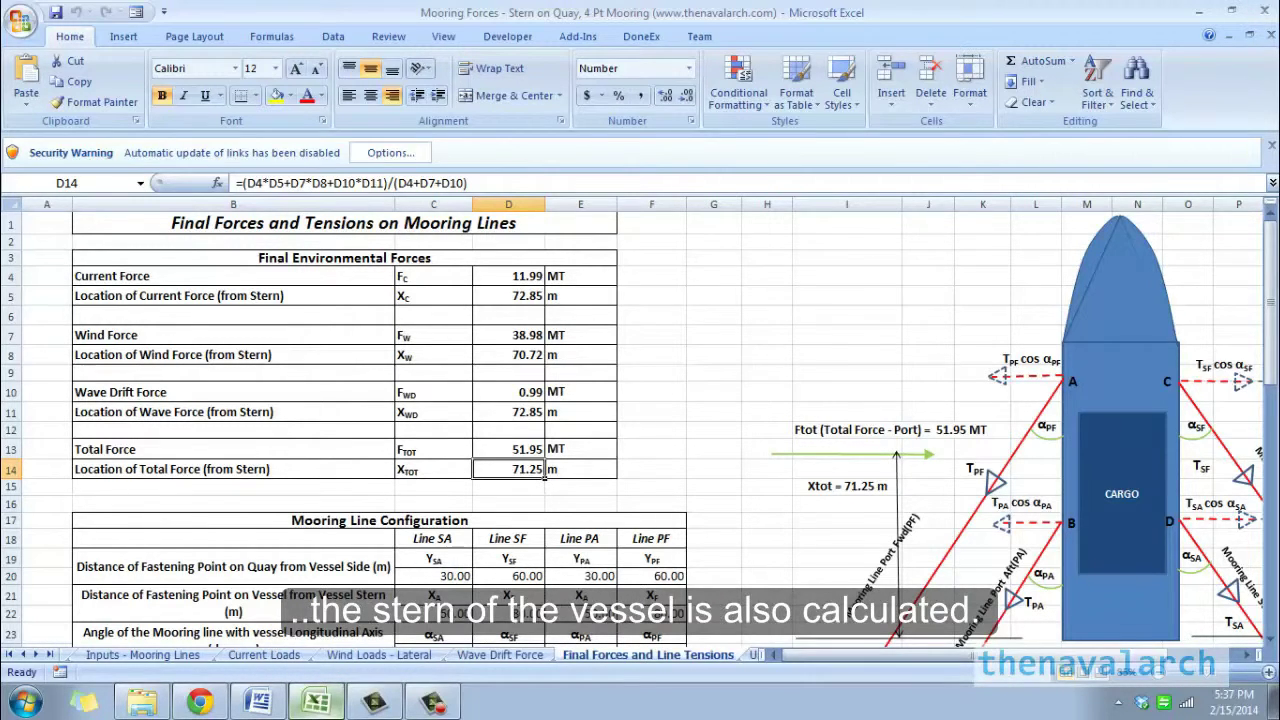
pyautogui.hscroll(5, 545, 478)
pyautogui.scroll(-3, 640, 425)
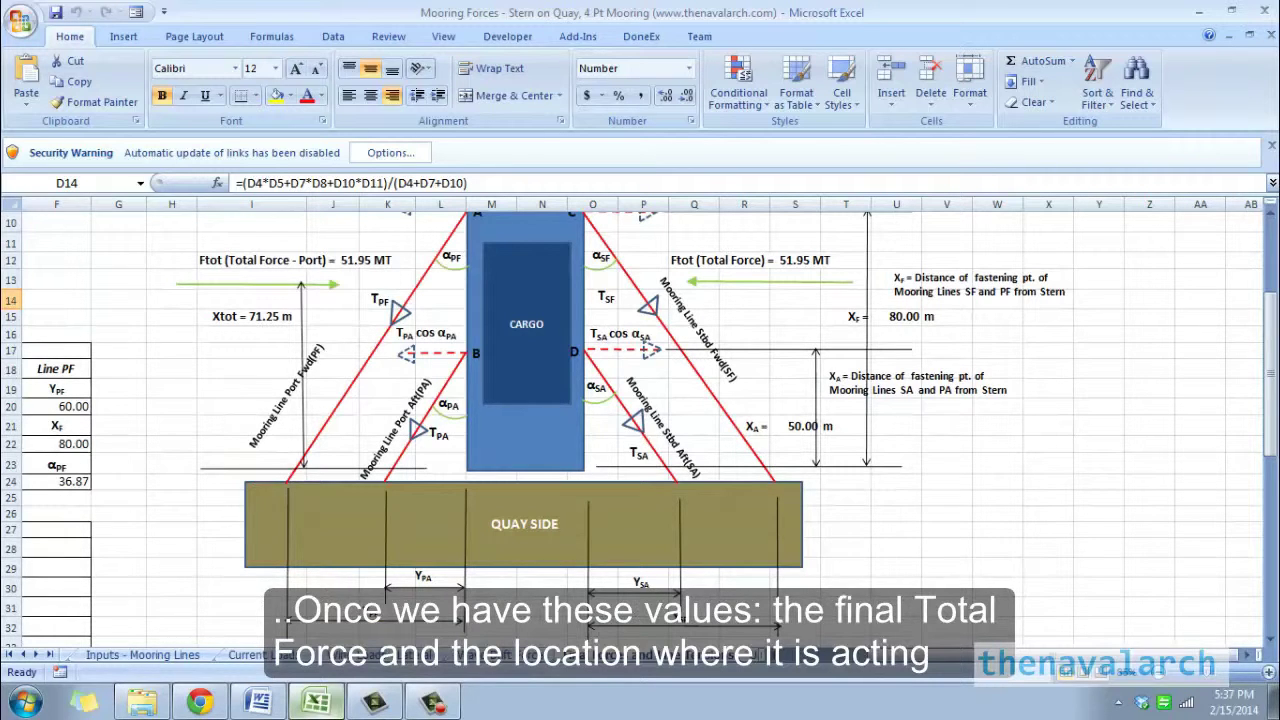
pyautogui.hscroll(-5, 640, 425)
pyautogui.hscroll(7, 640, 425)
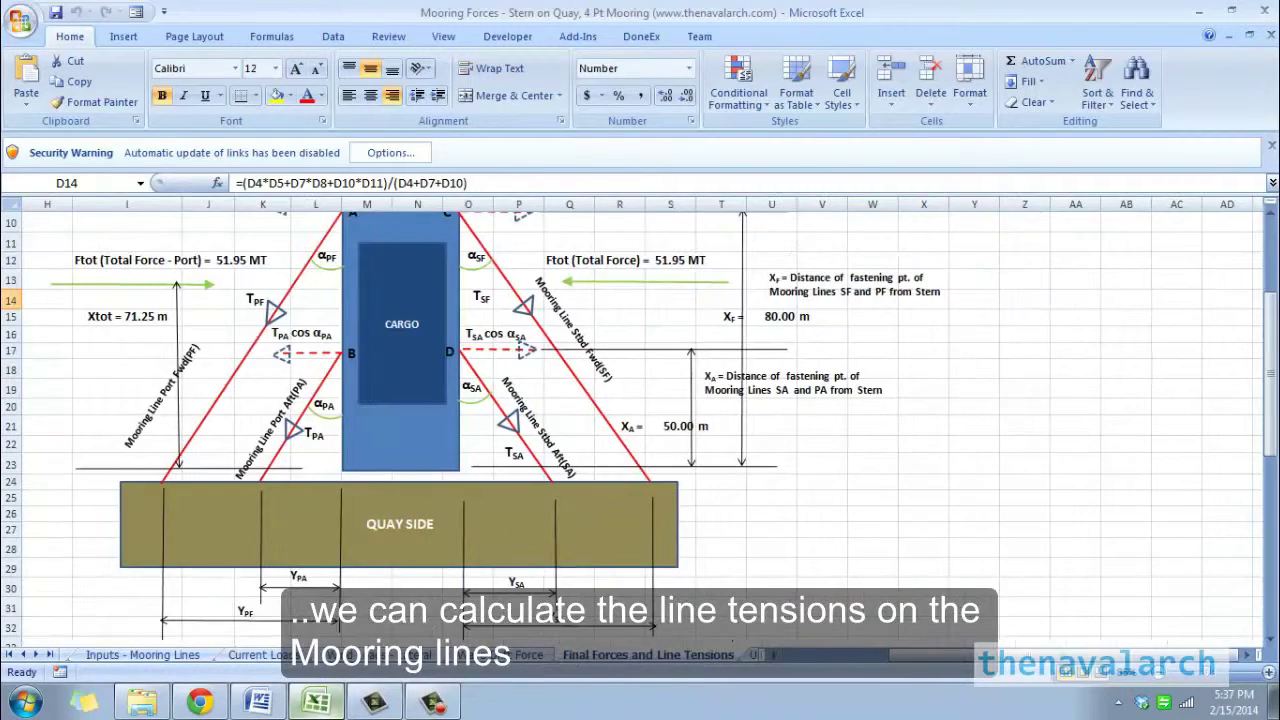
pyautogui.scroll(2, 640, 425)
pyautogui.scroll(1, 640, 425)
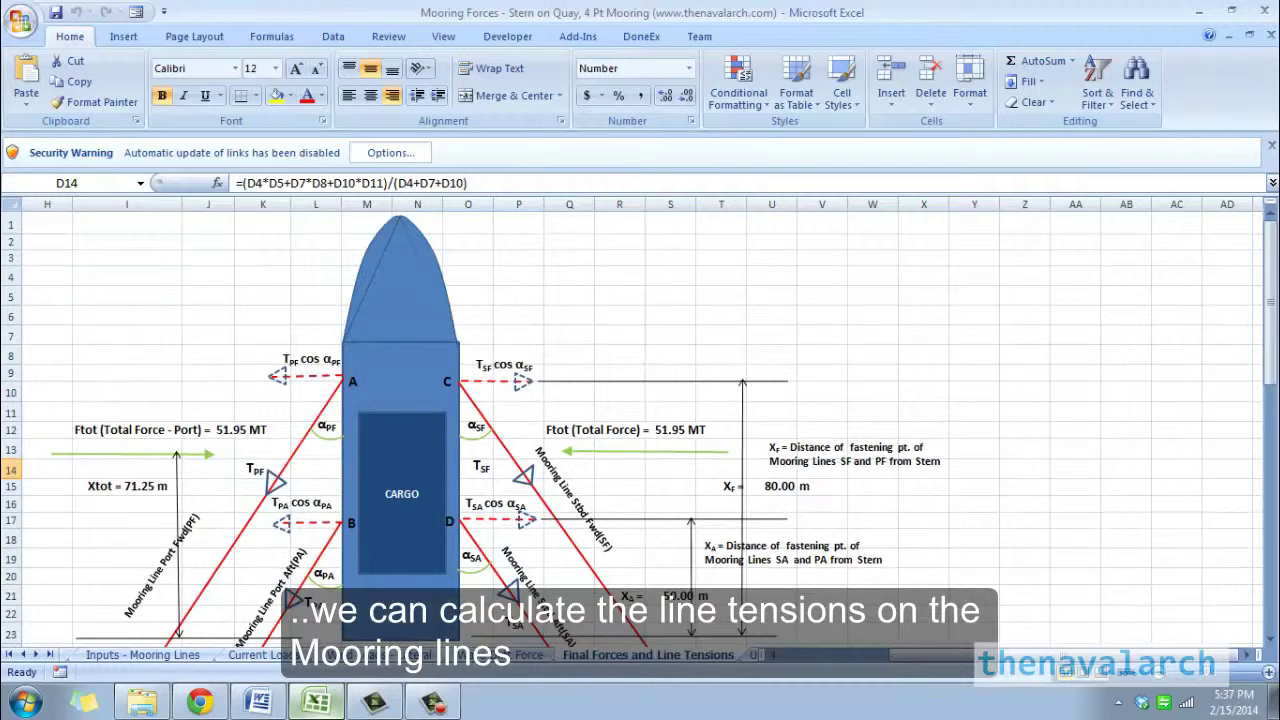
pyautogui.hscroll(-5, 640, 425)
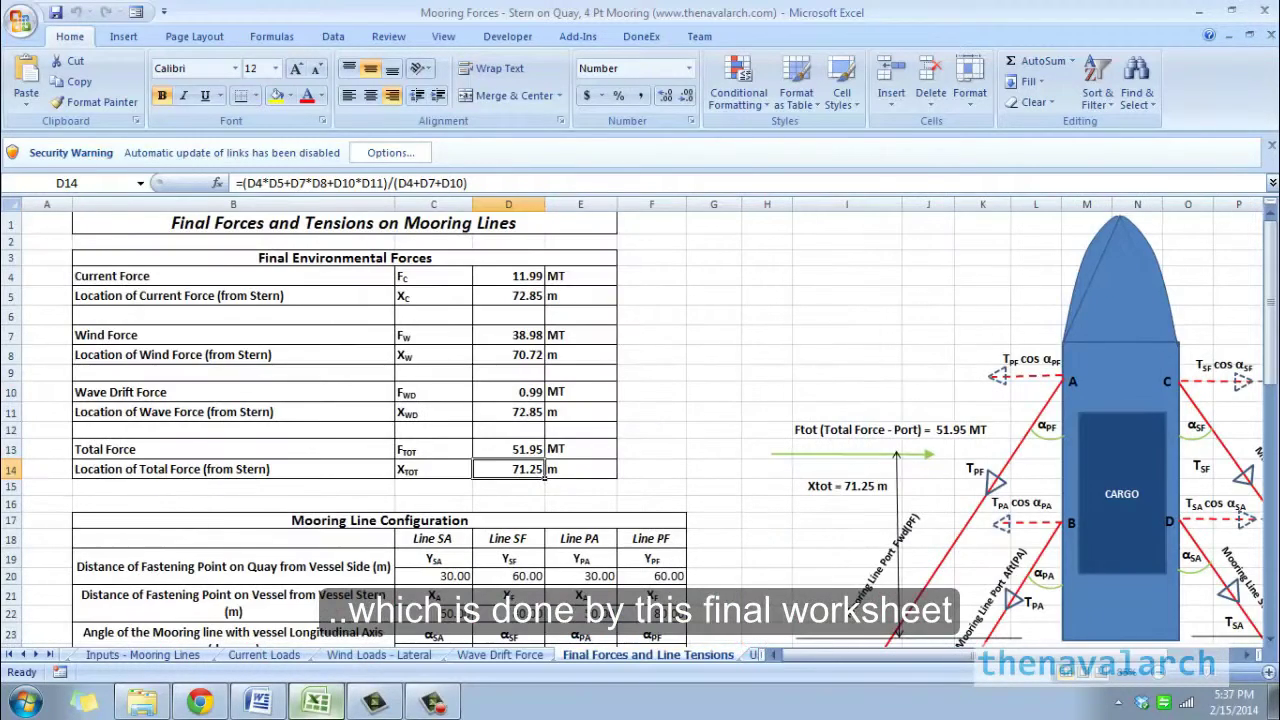
pyautogui.hscroll(3, 640, 425)
pyautogui.hscroll(-2, 640, 425)
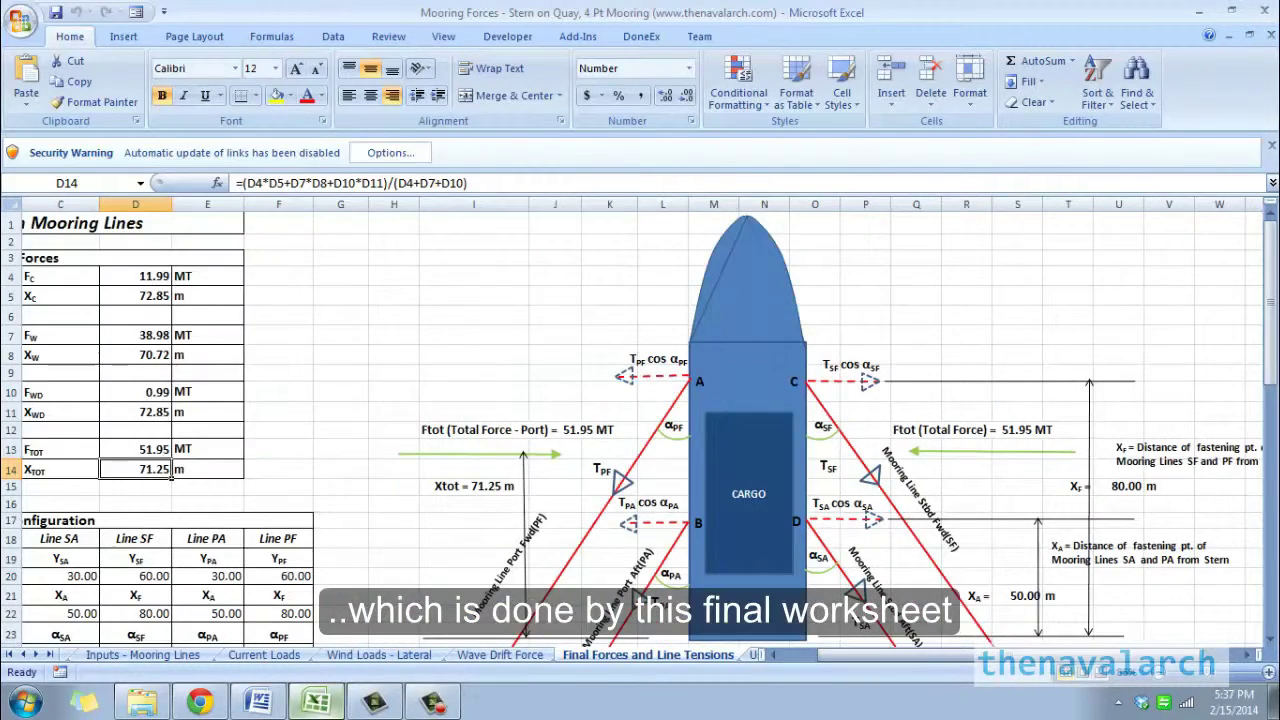
# - Examine the Mooring Line Configuration table and inspect the formula for Line SA's fastening point distance on the quay
pyautogui.scroll(-3, 640, 425)
pyautogui.hscroll(-2, 640, 425)
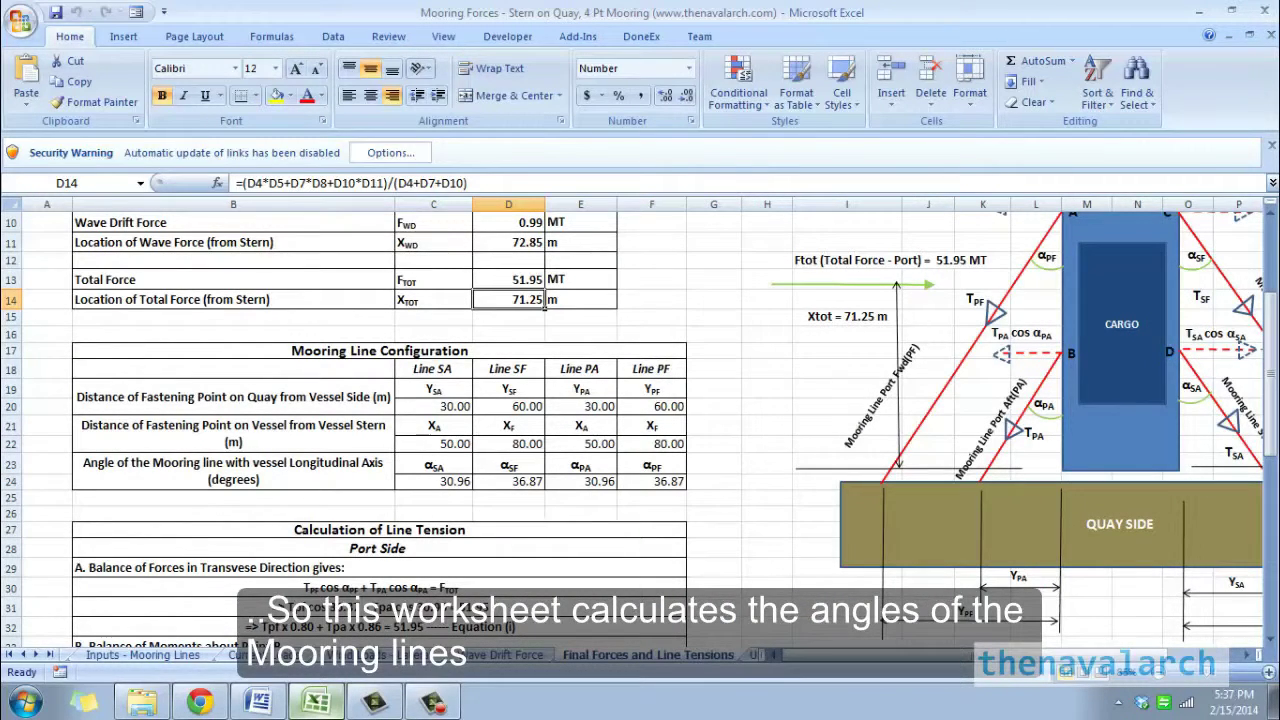
pyautogui.click(433, 406)
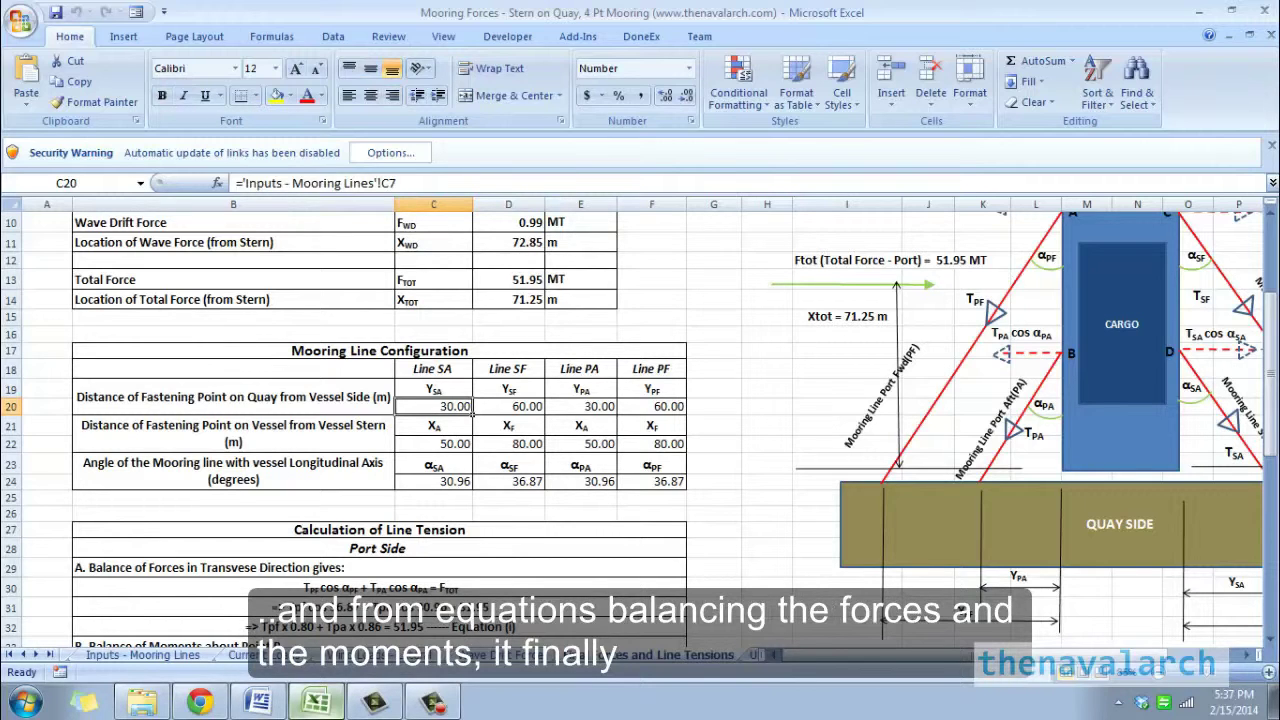
# - Review the Calculation of Line Tension for the port and starboard sides down to the final tensions, and return to the sheet's beginning
pyautogui.scroll(-5, 473, 411)
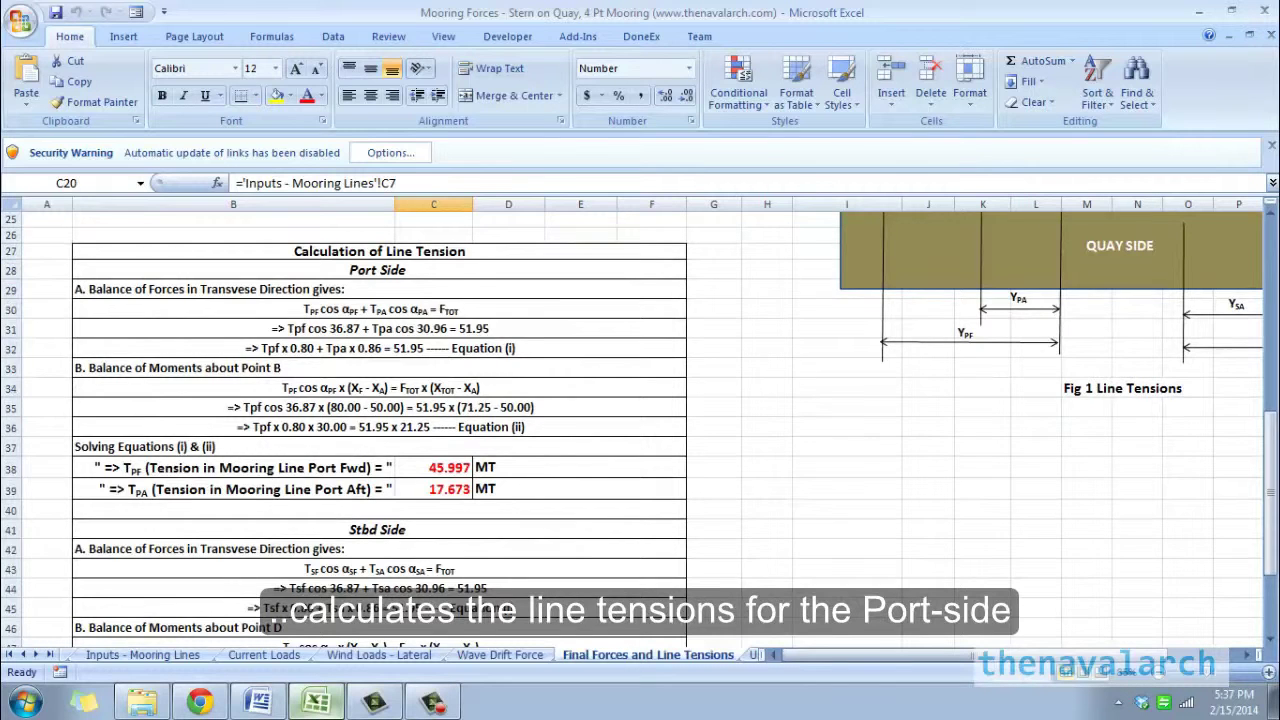
pyautogui.scroll(-3, 640, 420)
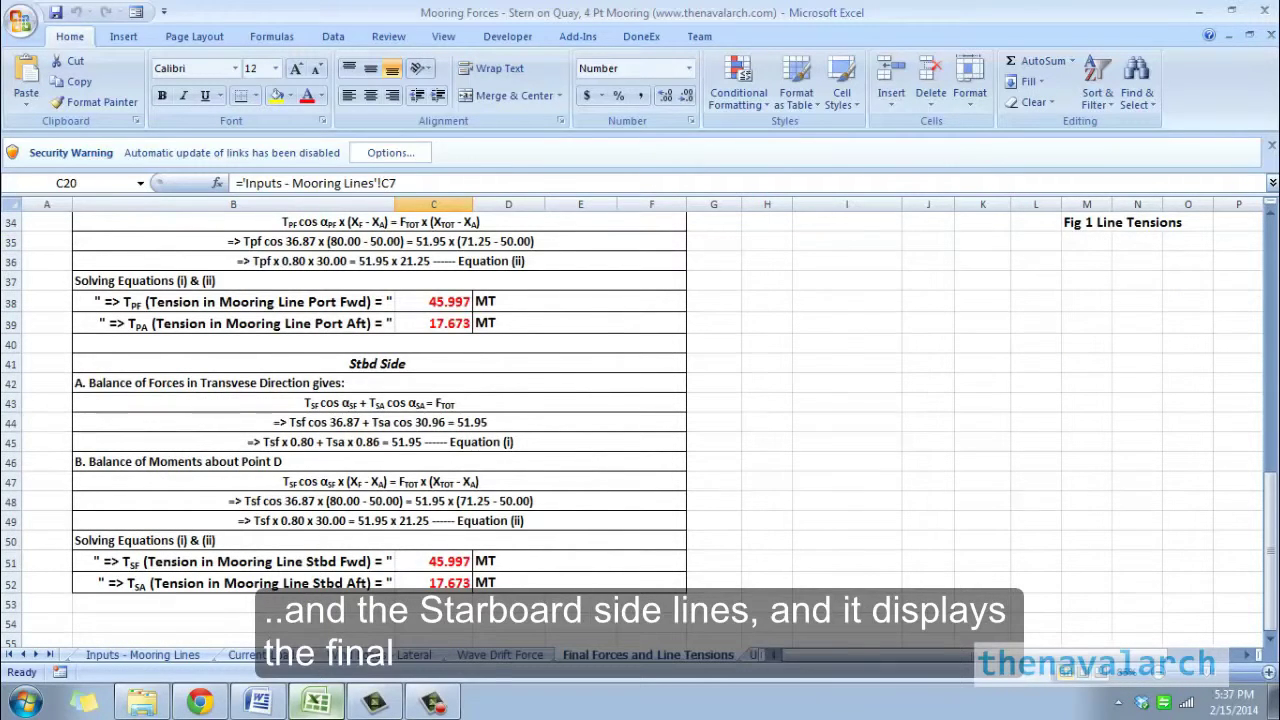
pyautogui.scroll(-2, 640, 420)
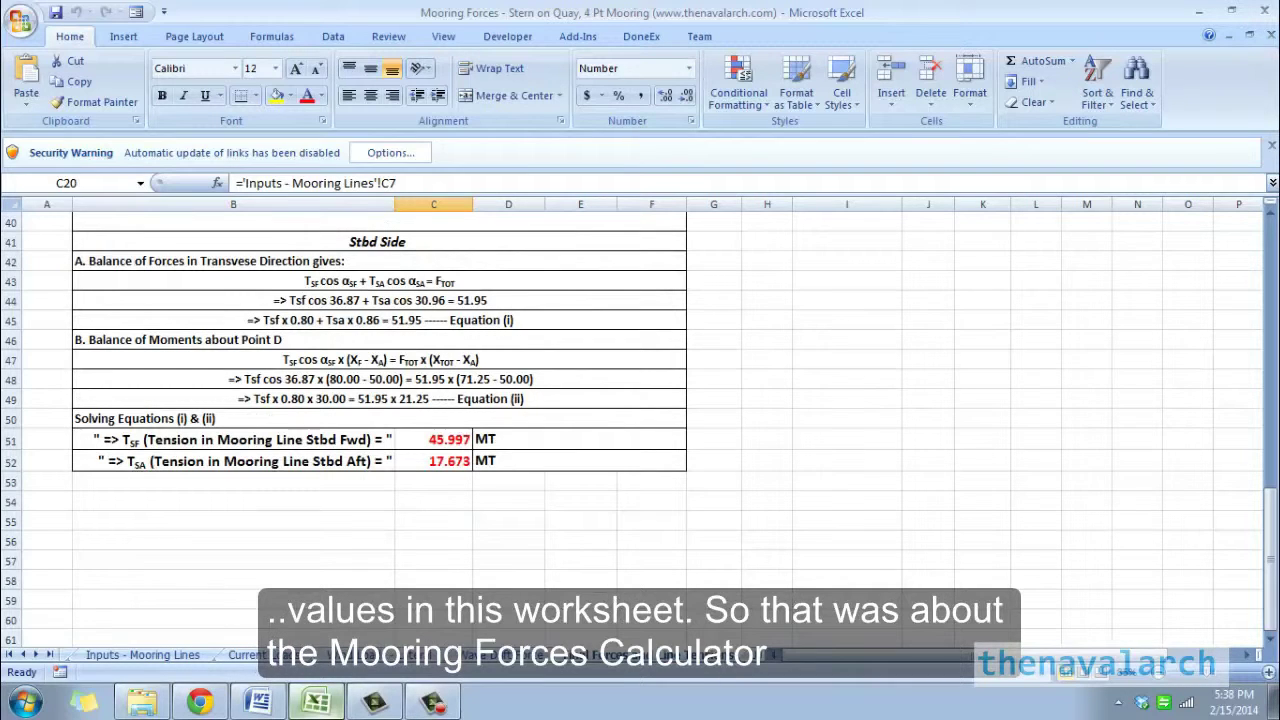
pyautogui.scroll(13, 640, 420)
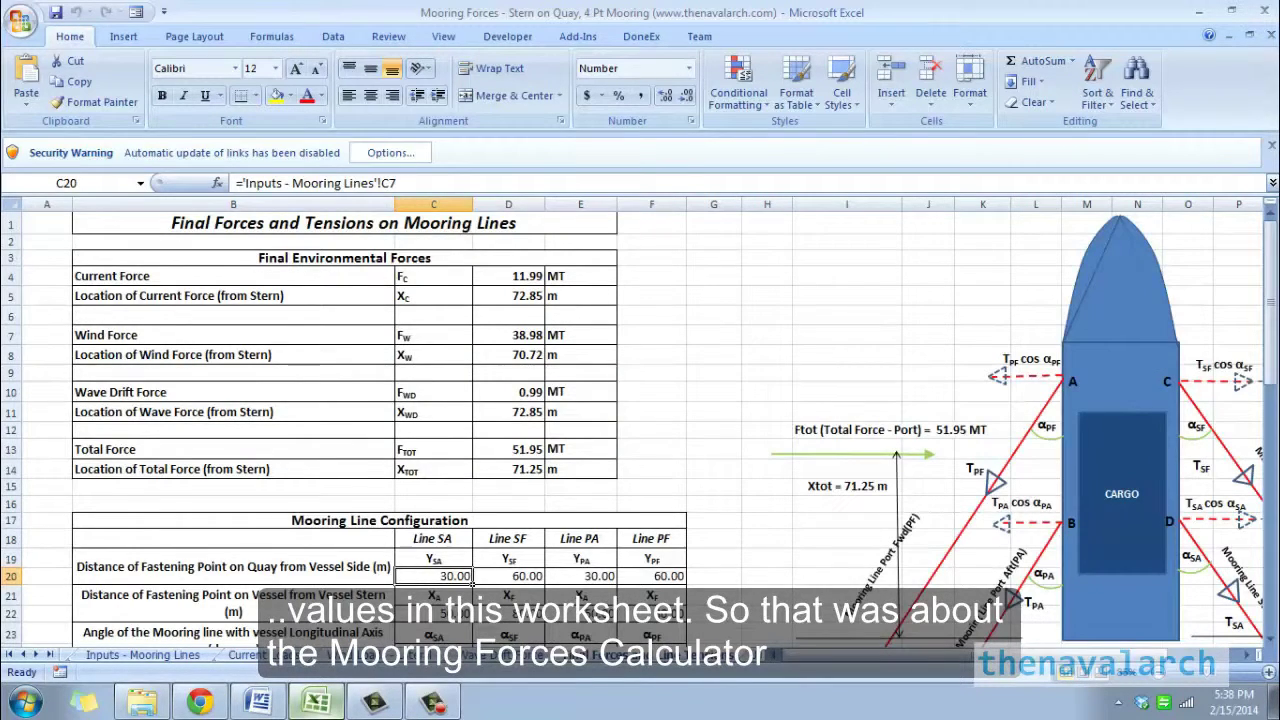